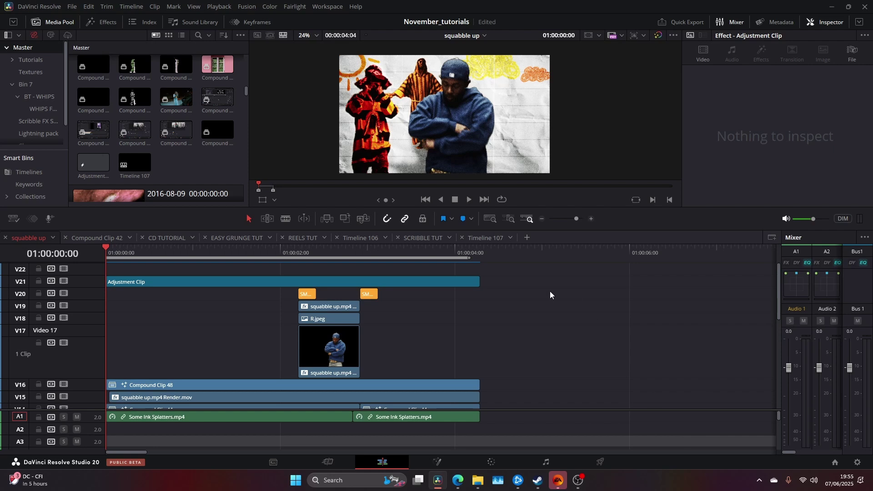
# Disable all video clips above the Some Ink Splatters.mp4 clips on V1 and play the ink splatters on their own.
pyautogui.moveTo(563, 283); pyautogui.dragTo(115, 391)
pyautogui.click(547, 343)
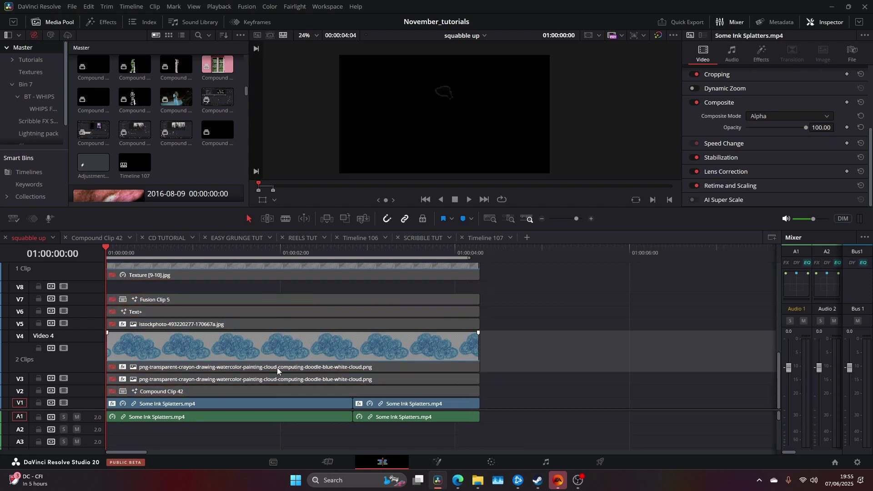
pyautogui.click(227, 403)
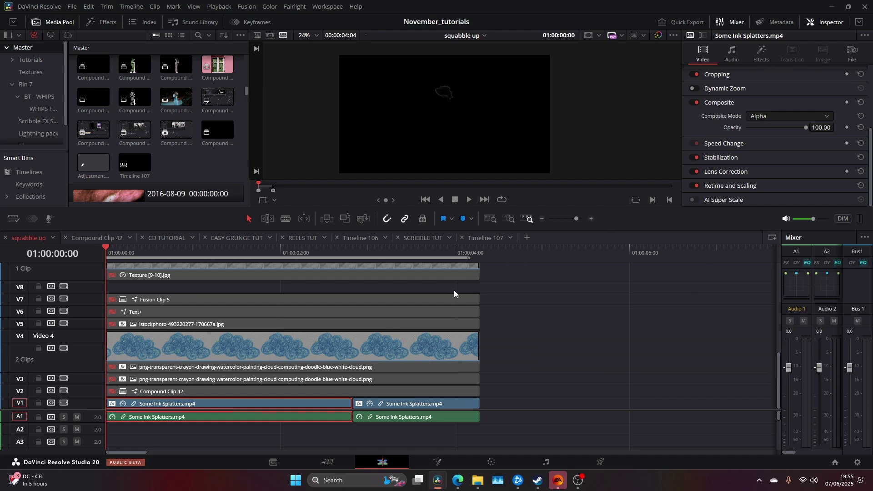
pyautogui.press('space')
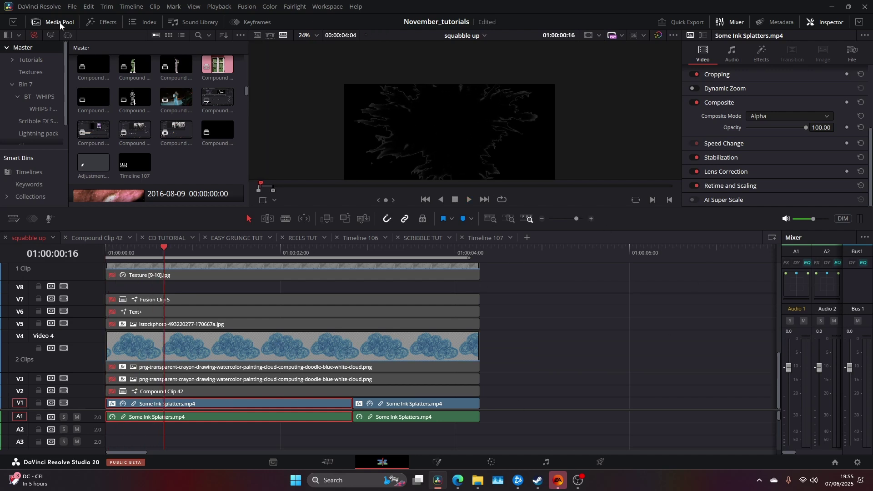
# Hide the media pool and compare the first ink splatter clip with its Luma Keyer effect off and on.
pyautogui.click(55, 21)
pyautogui.click(765, 55)
pyautogui.click(693, 91)
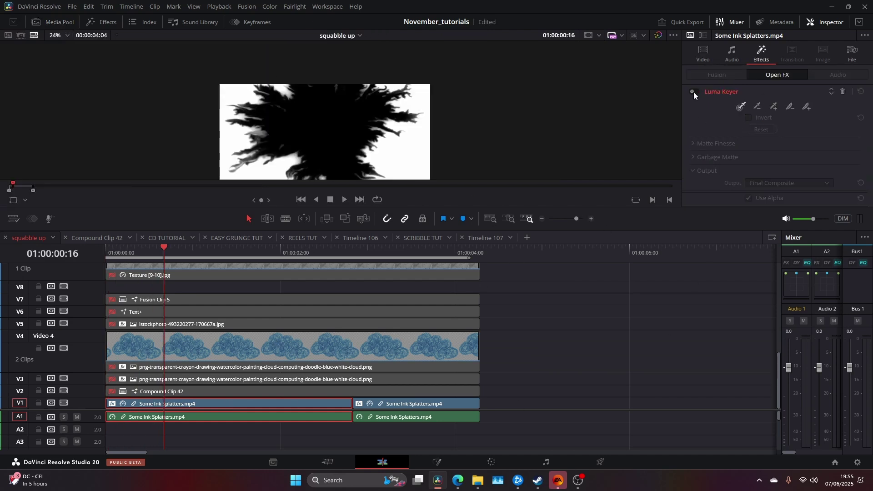
pyautogui.click(693, 91)
pyautogui.scroll(1, 475, 121)
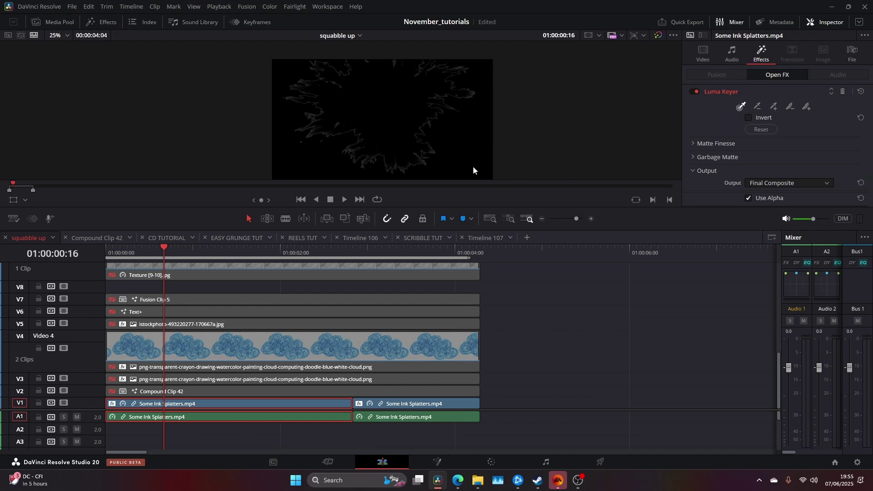
# Enable Compound Clip 42 on V2 above the ink splatter clips, with the playhead at 01:00:02:02.
pyautogui.hotkey('ctrl', 's')
pyautogui.click(379, 255)
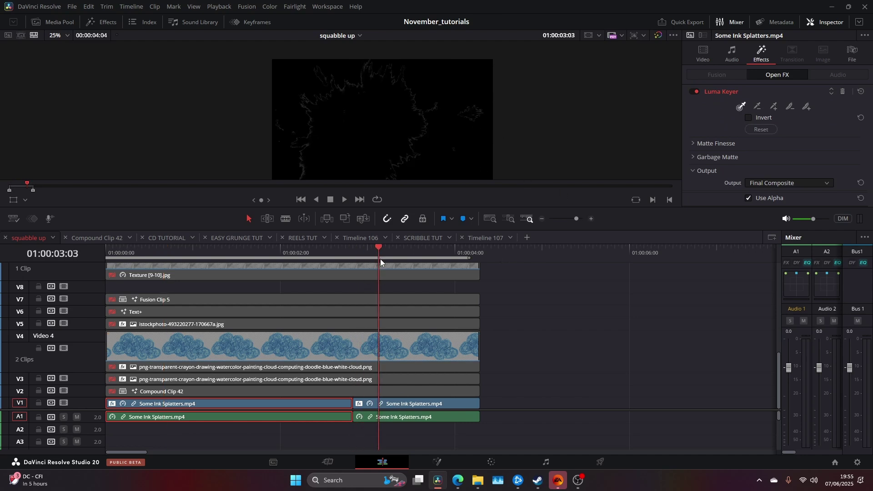
pyautogui.click(403, 403)
pyautogui.click(288, 253)
pyautogui.click(297, 387)
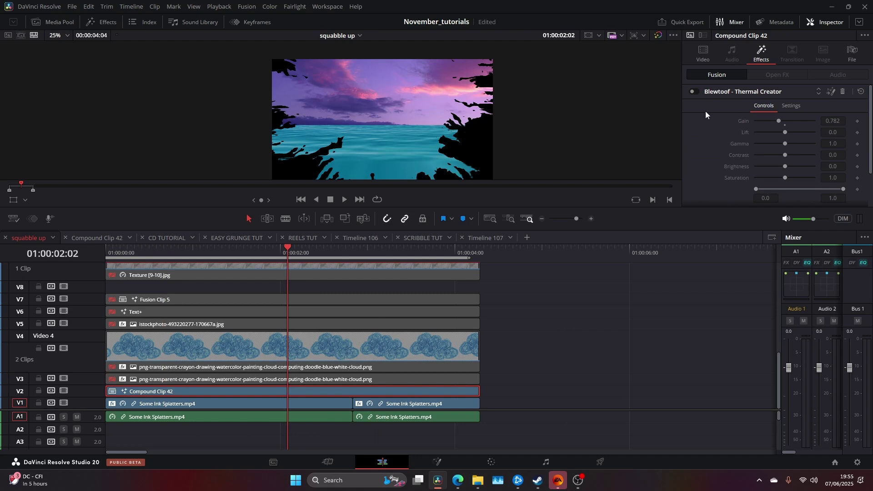
# Check the composite modes of Compound Clip 42 and the first ink splatter clip.
pyautogui.hotkey('ctrl', 's')
pyautogui.click(705, 54)
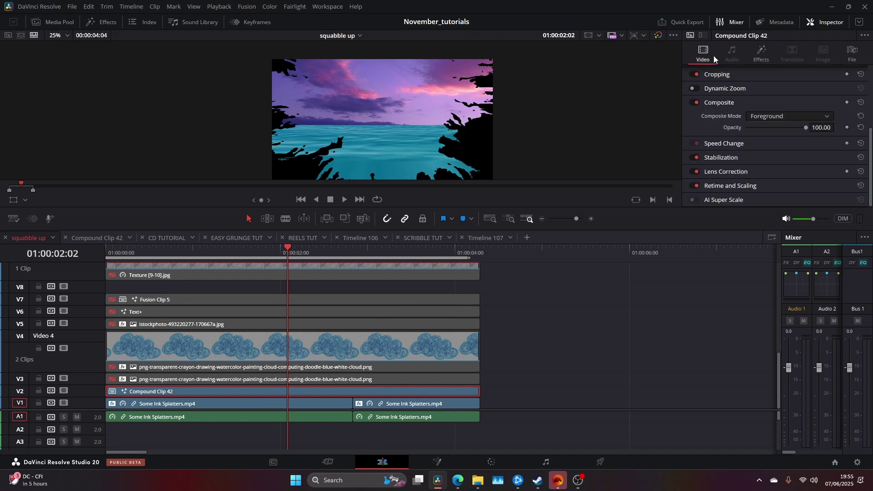
pyautogui.click(255, 403)
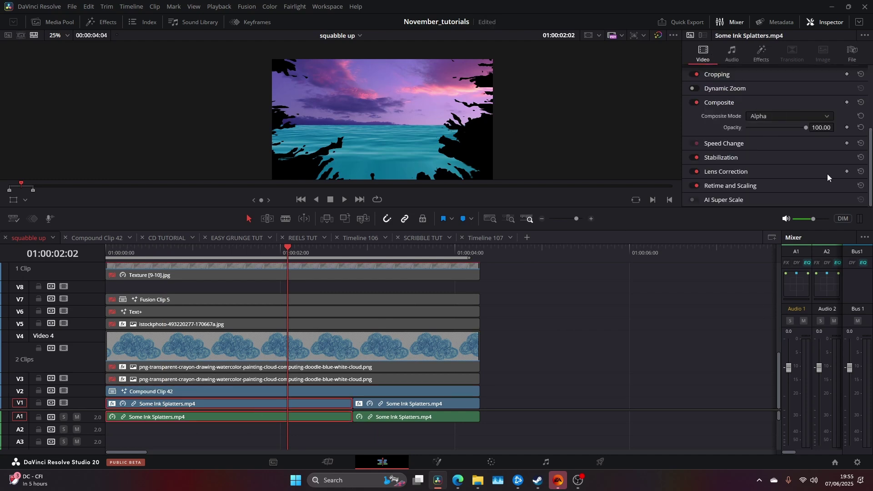
pyautogui.click(299, 392)
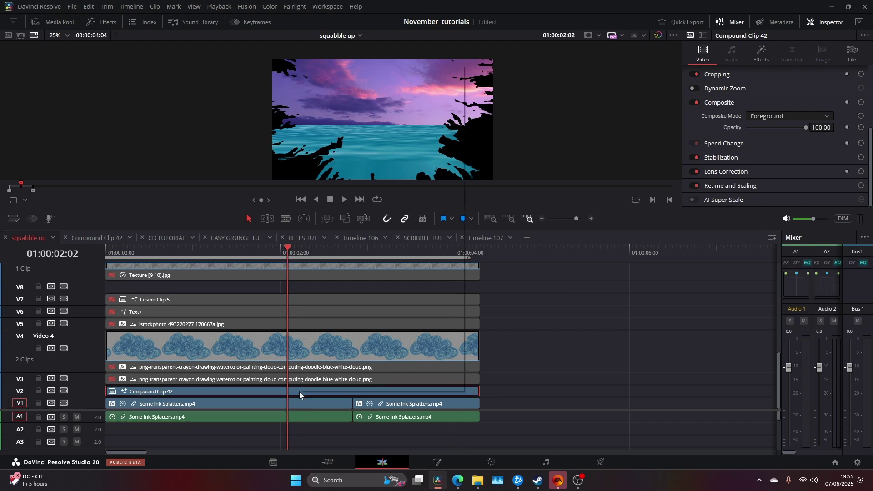
# Open Compound Clip 42 in its own timeline and compare the scene with the V1 ocean clip disabled and enabled.
pyautogui.rightClick(299, 392)
pyautogui.click(361, 101)
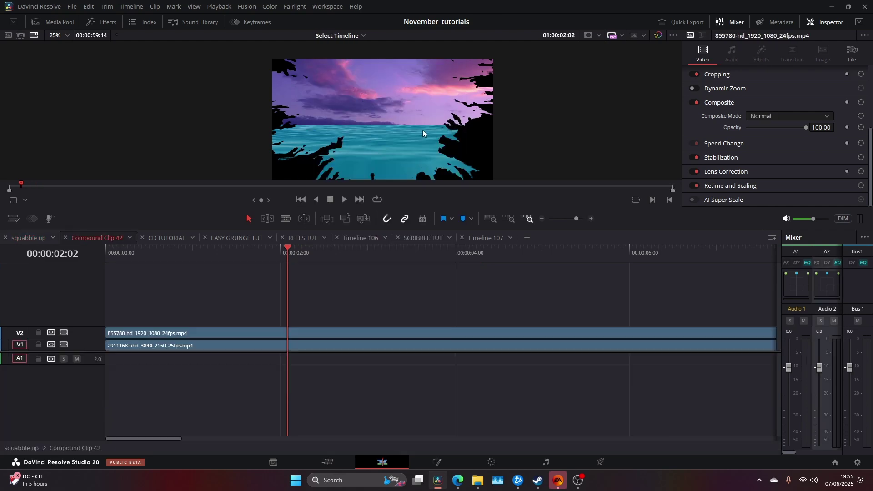
pyautogui.click(279, 345)
pyautogui.press('d')
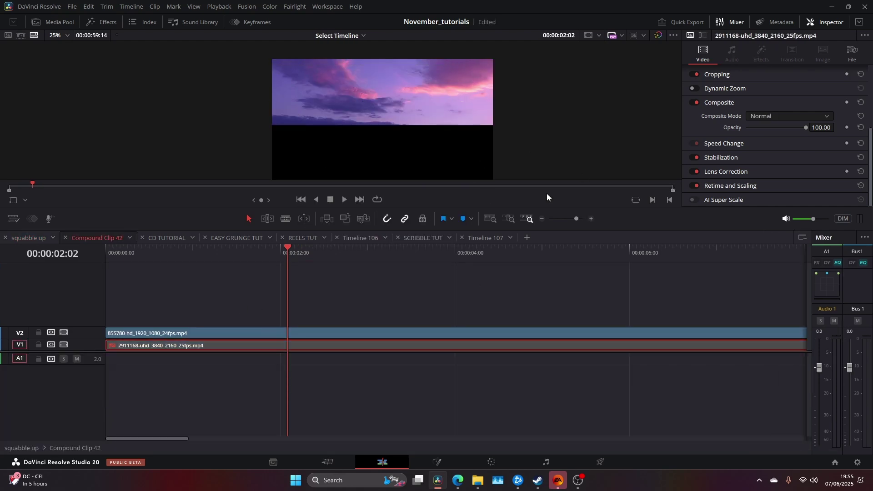
pyautogui.hotkey('ctrl', 'z')
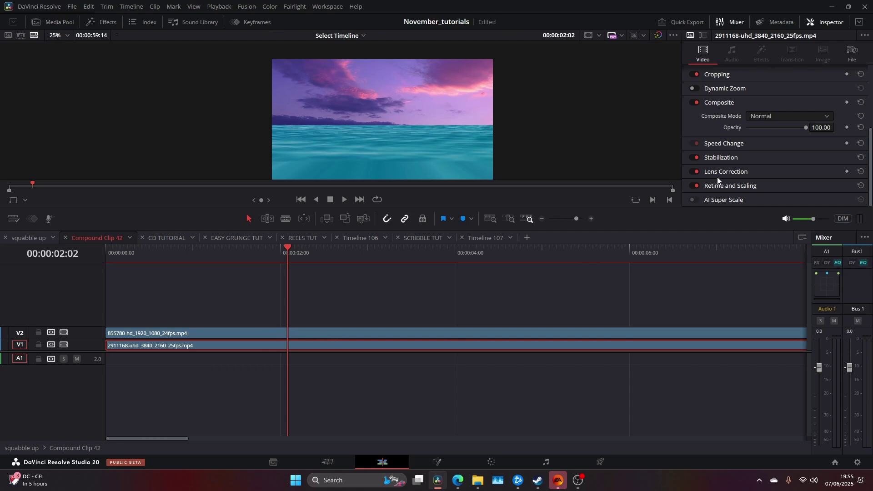
# Try different Zoom X and Pitch values on the ocean clip inside Compound Clip 42, undoing each change.
pyautogui.scroll(4, 749, 115)
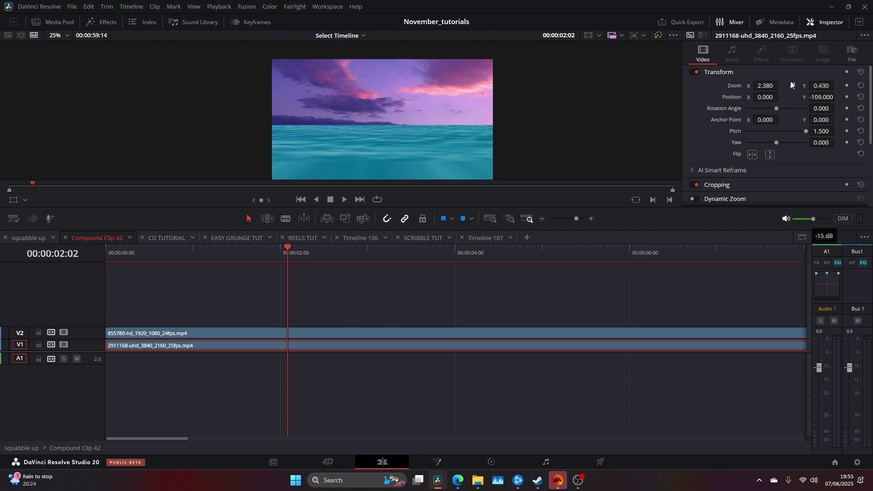
pyautogui.moveTo(767, 86); pyautogui.dragTo(700, 85)
pyautogui.hotkey('ctrl', 'z')
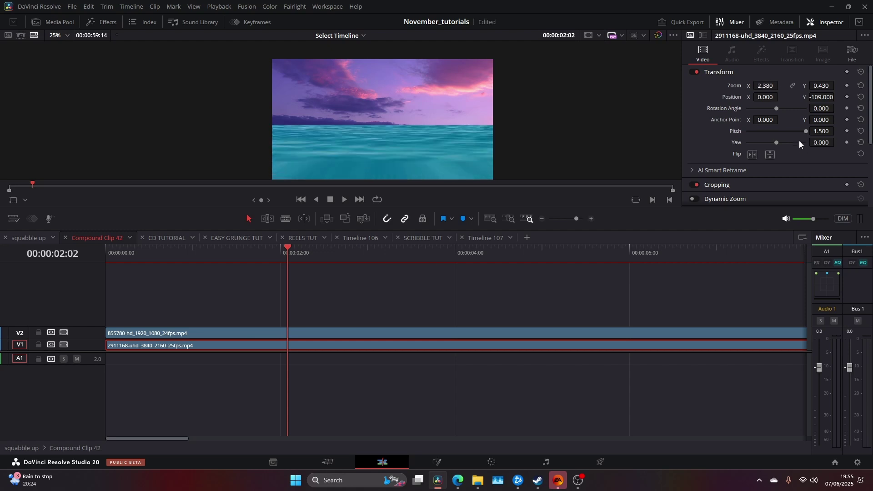
pyautogui.moveTo(805, 131); pyautogui.dragTo(770, 135)
pyautogui.hotkey('ctrl', 'z')
# Return to the squabble up timeline and enable the cloud images on V3 and V4 and the sun image on V5.
pyautogui.click(36, 240)
pyautogui.click(262, 380)
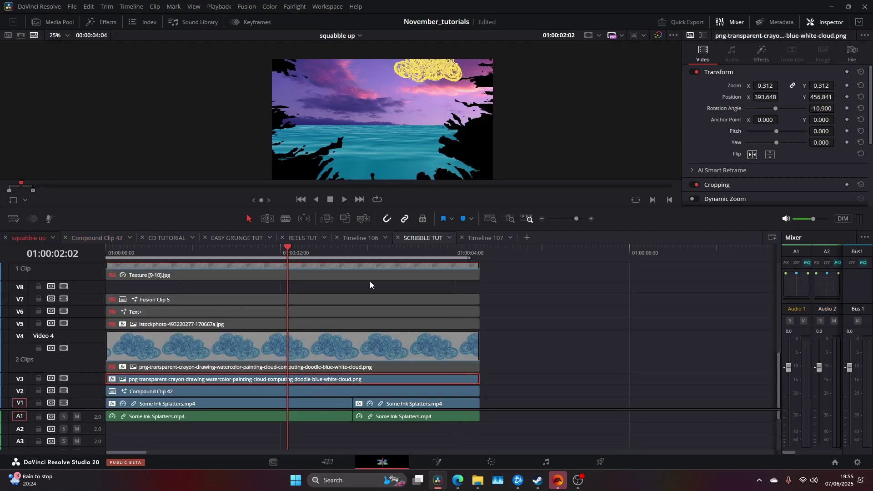
pyautogui.click(291, 368)
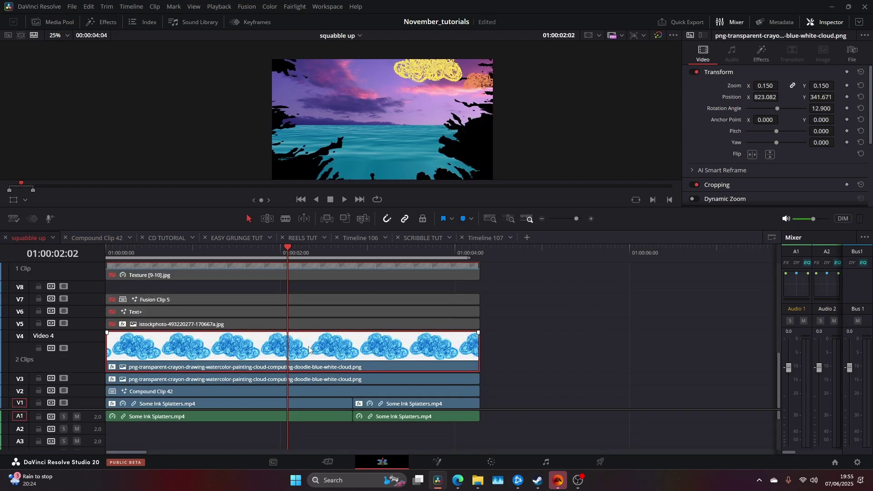
pyautogui.click(221, 325)
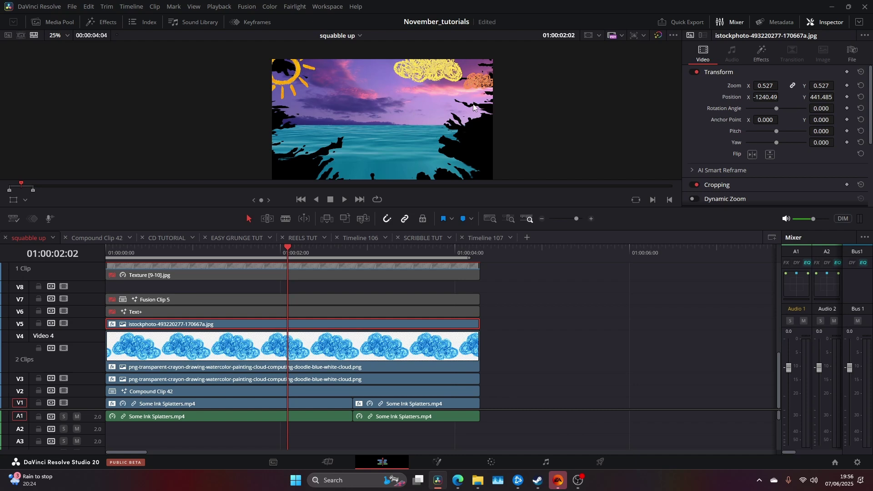
# Switch off the Luma Keyer, False Color and Camera Shake effects on the V3 cloud image.
pyautogui.click(299, 379)
pyautogui.click(769, 63)
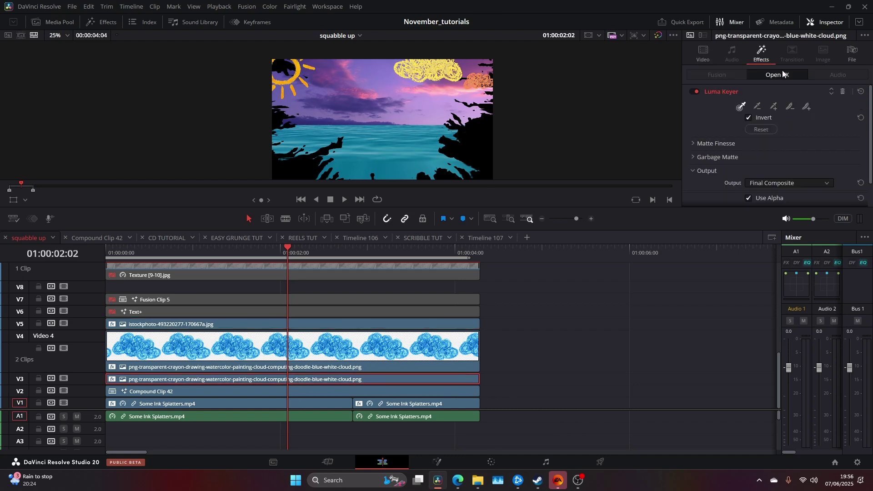
pyautogui.click(698, 93)
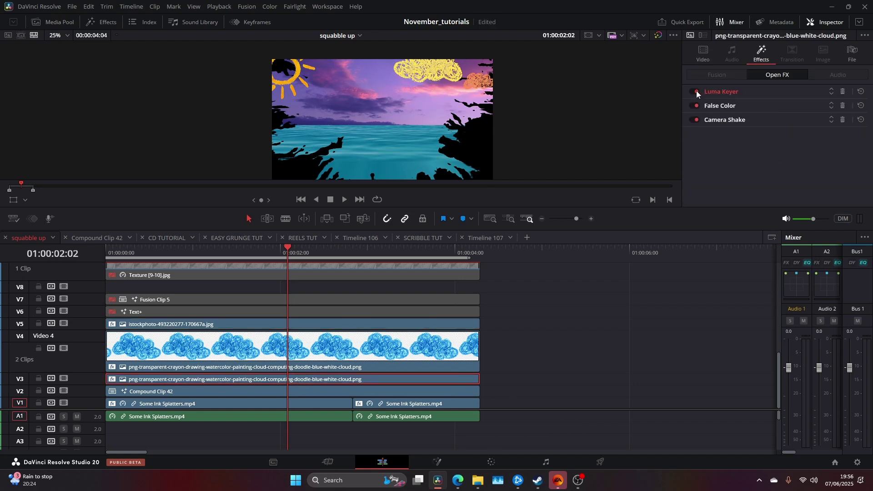
pyautogui.click(695, 92)
pyautogui.click(696, 105)
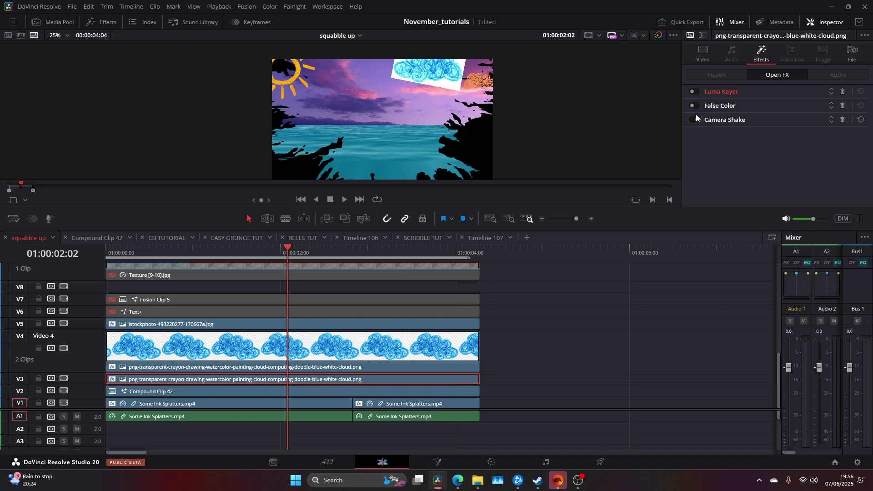
pyautogui.click(696, 116)
pyautogui.click(695, 120)
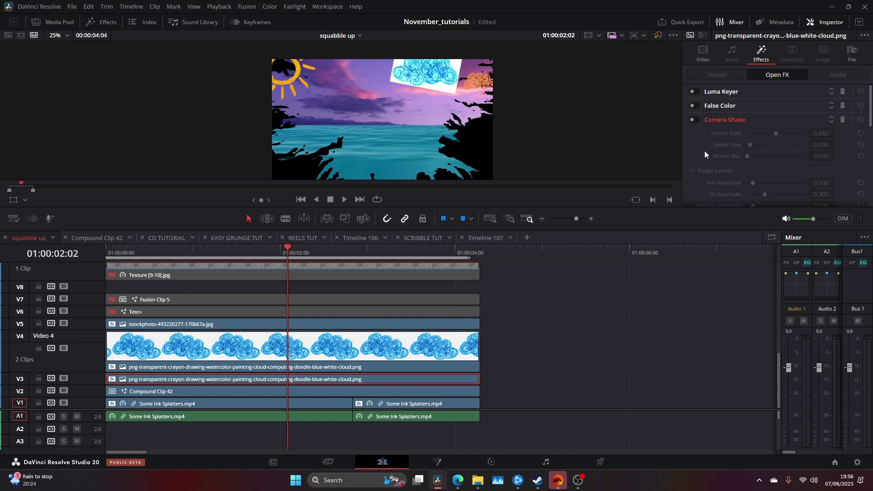
# Switch the V3 cloud's Luma Keyer, False Color and Camera Shake back on one by one and play the animation.
pyautogui.click(696, 92)
pyautogui.scroll(3, 459, 67)
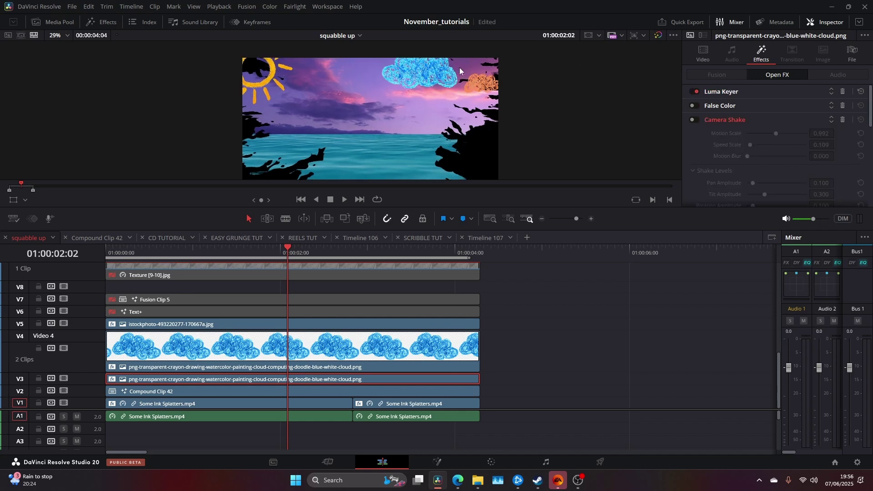
pyautogui.hotkey('ctrl', 's')
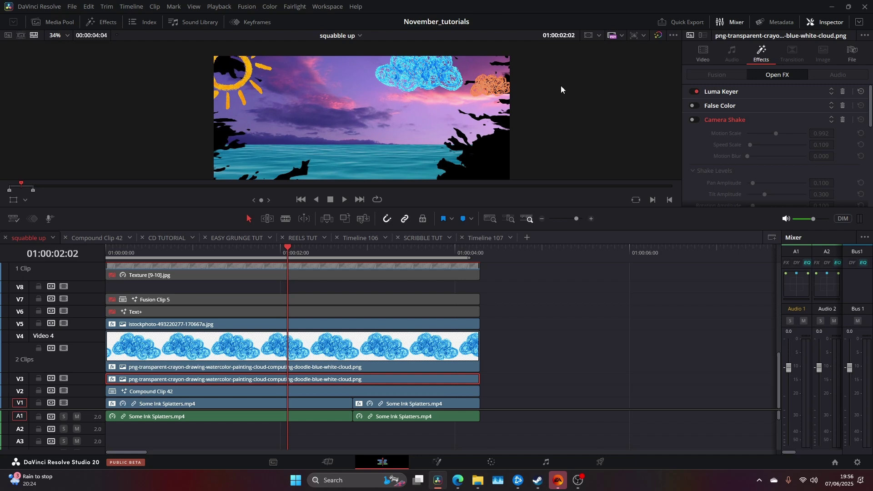
pyautogui.click(696, 106)
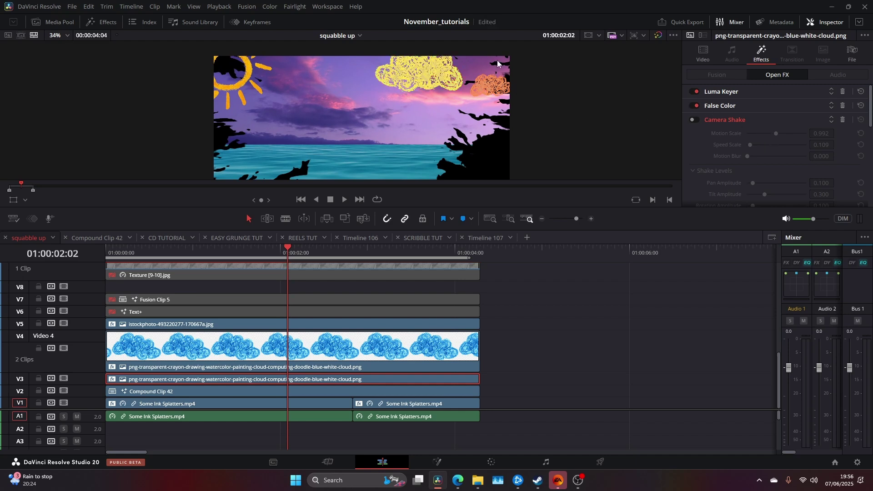
pyautogui.hotkey('ctrl', 's')
pyautogui.click(694, 120)
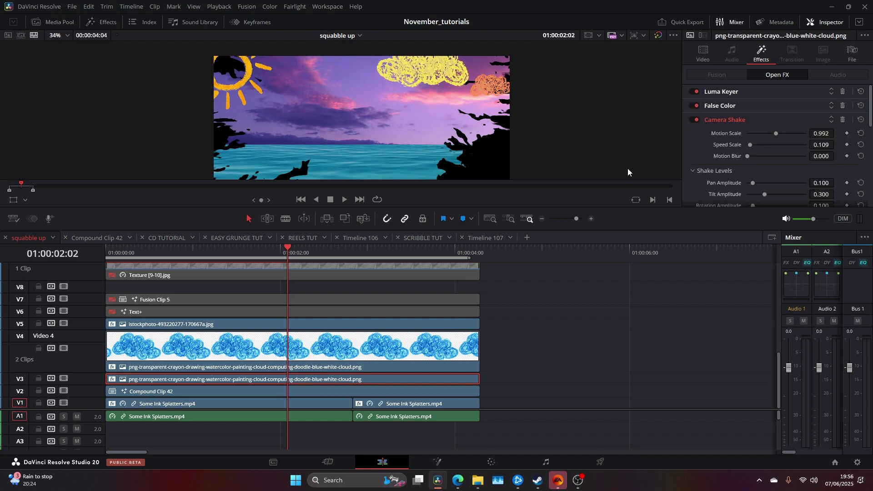
pyautogui.press('space')
pyautogui.press('space')
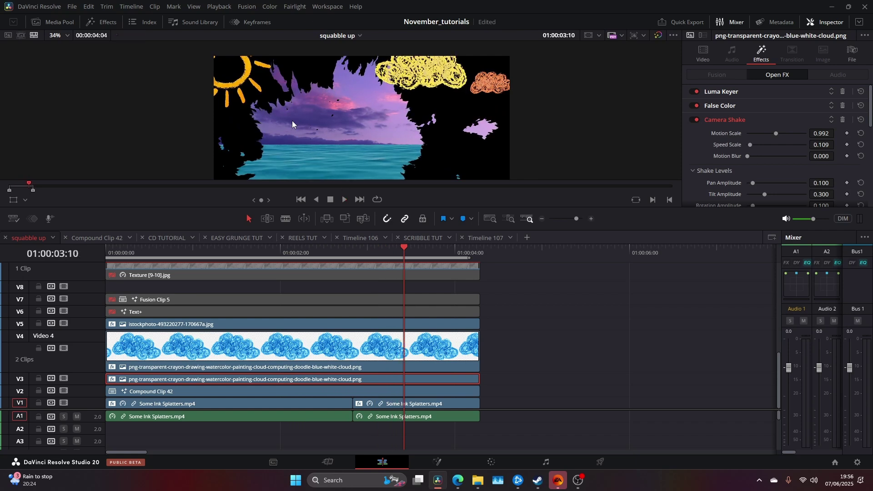
pyautogui.hotkey('ctrl', 's')
# Review the Camera Shake settings of the V5 sun image and play the timeline to check its motion.
pyautogui.click(195, 324)
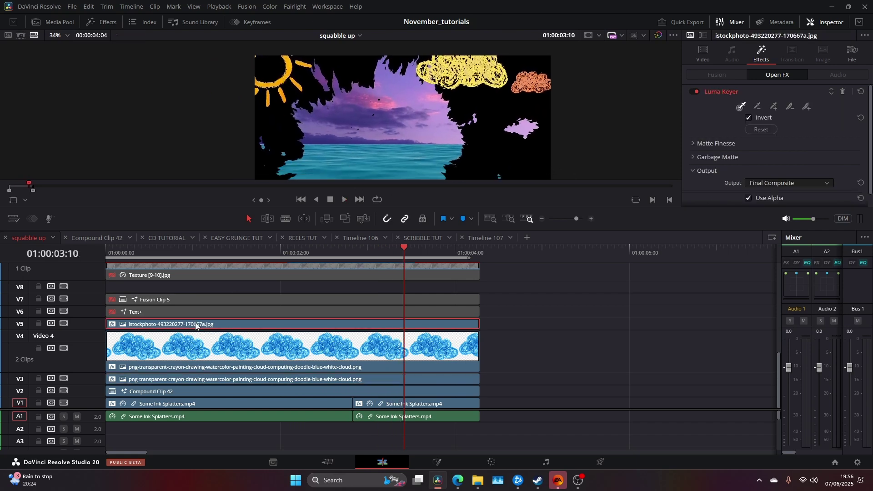
pyautogui.click(718, 89)
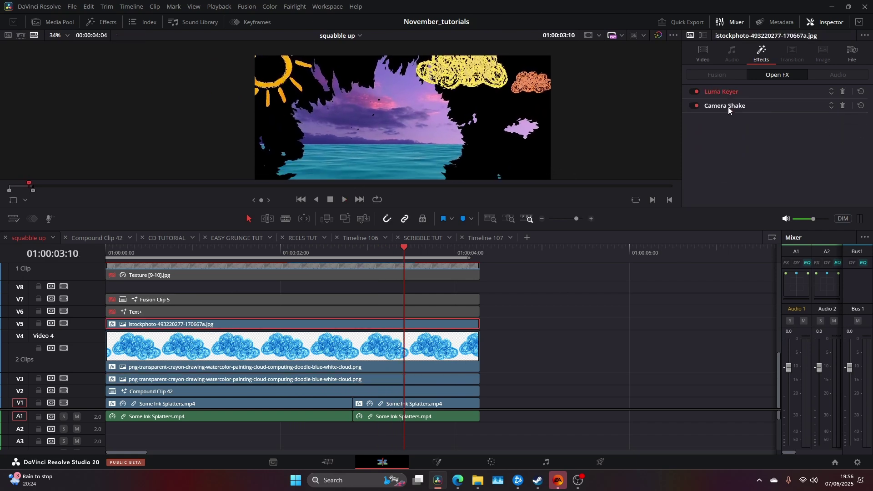
pyautogui.click(728, 107)
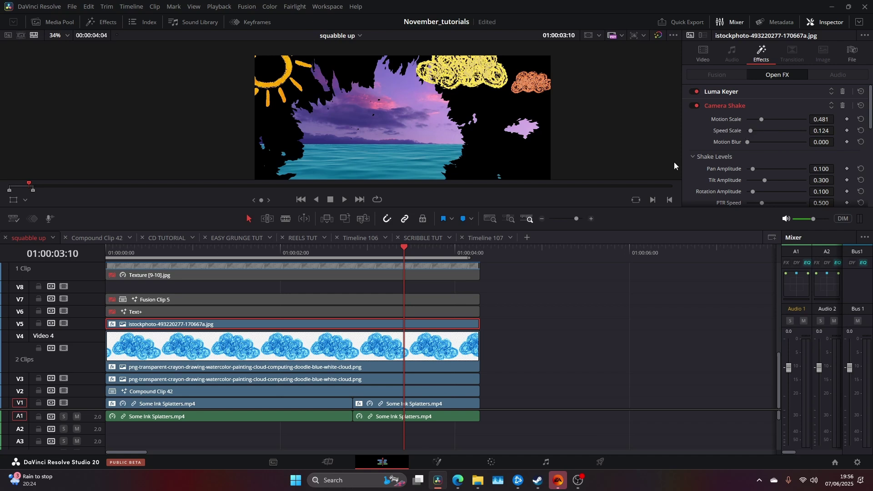
pyautogui.click(166, 254)
pyautogui.press('space')
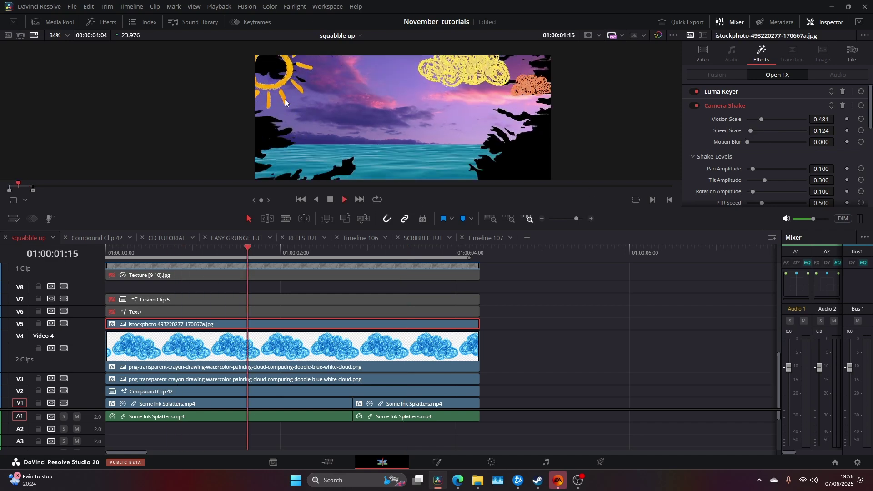
pyautogui.press('space')
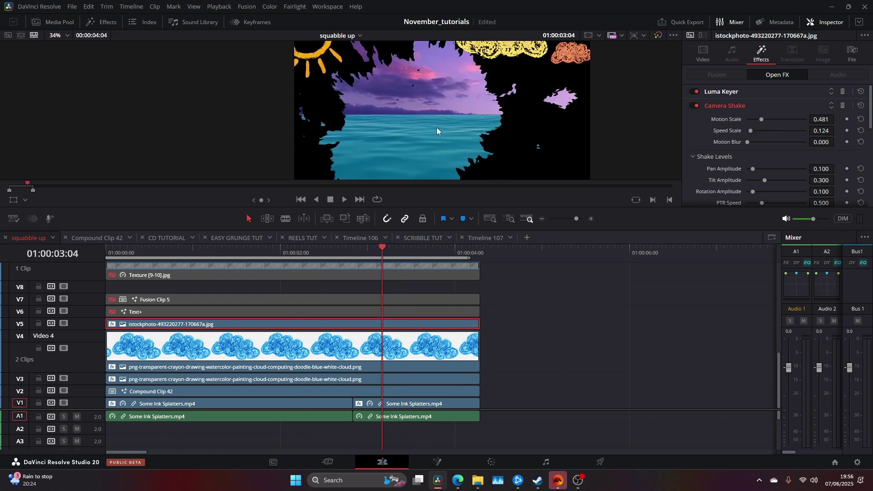
# Enable the Text+ title on V6 and scrub to 01:00:01:10 to review its Write On animation.
pyautogui.click(280, 312)
pyautogui.press('d')
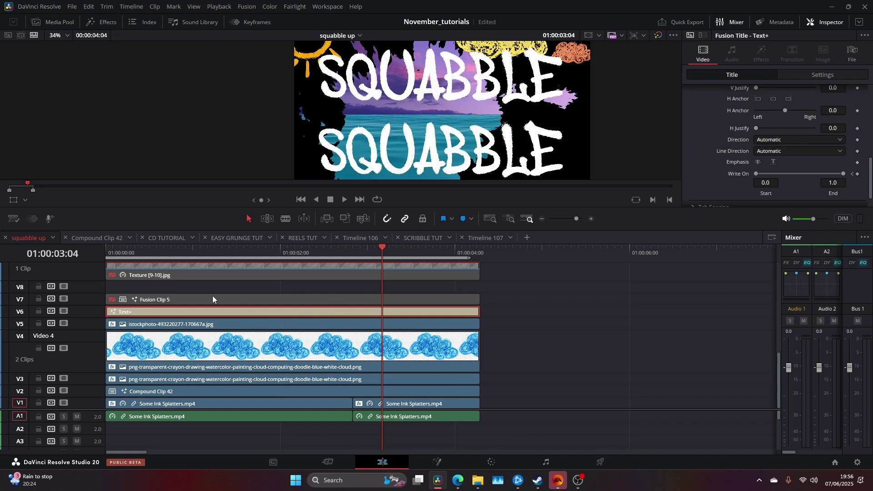
pyautogui.moveTo(139, 249); pyautogui.dragTo(230, 255)
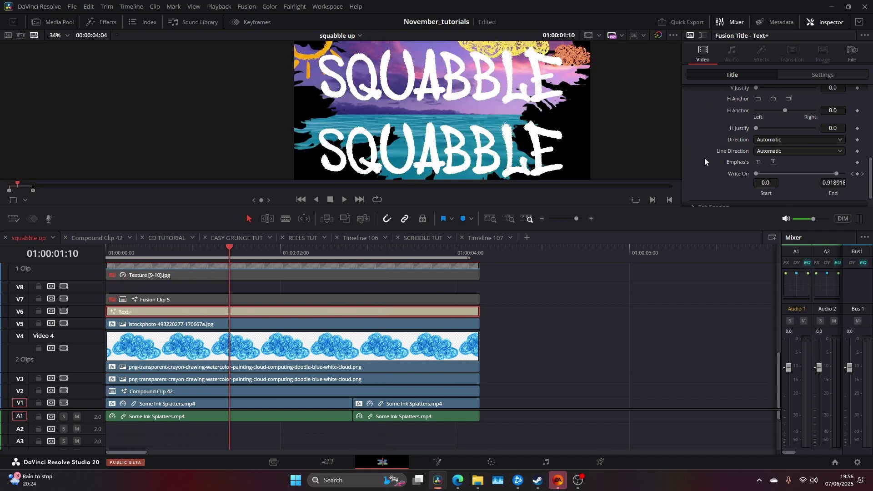
pyautogui.scroll(-1, 704, 157)
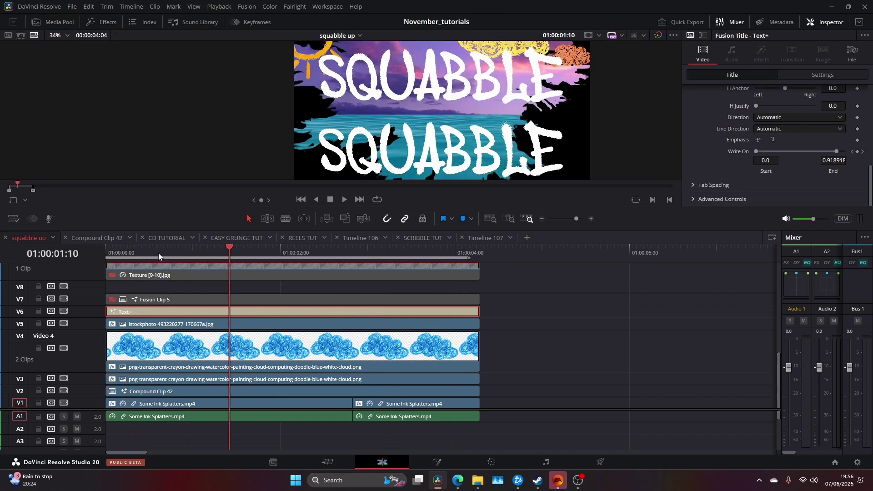
# Move the playhead back to 01:00:00:07 and enable Fusion Clip 5 on V7.
pyautogui.moveTo(159, 253); pyautogui.dragTo(134, 273)
pyautogui.scroll(3, 206, 336)
pyautogui.click(205, 354)
pyautogui.press('d')
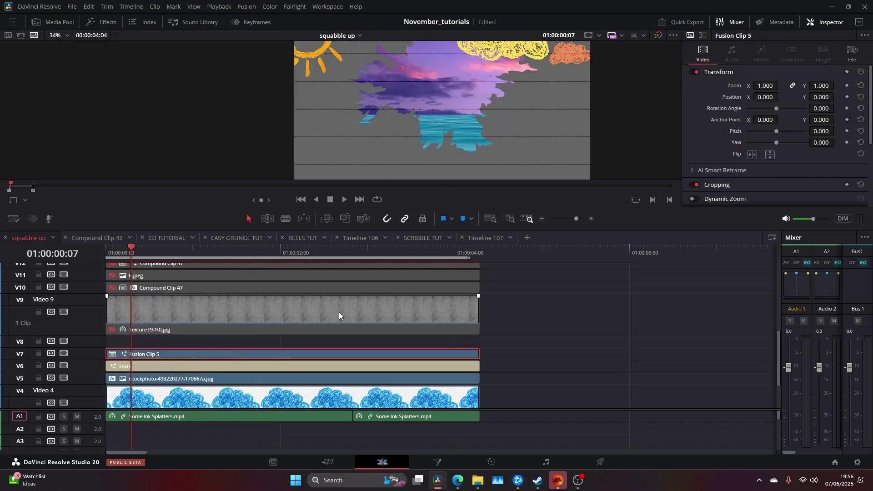
# Open Fusion Clip 5 on the Fusion page and review the tool controls of its Grid1 node.
pyautogui.rightClick(238, 349)
pyautogui.rightClick(198, 353)
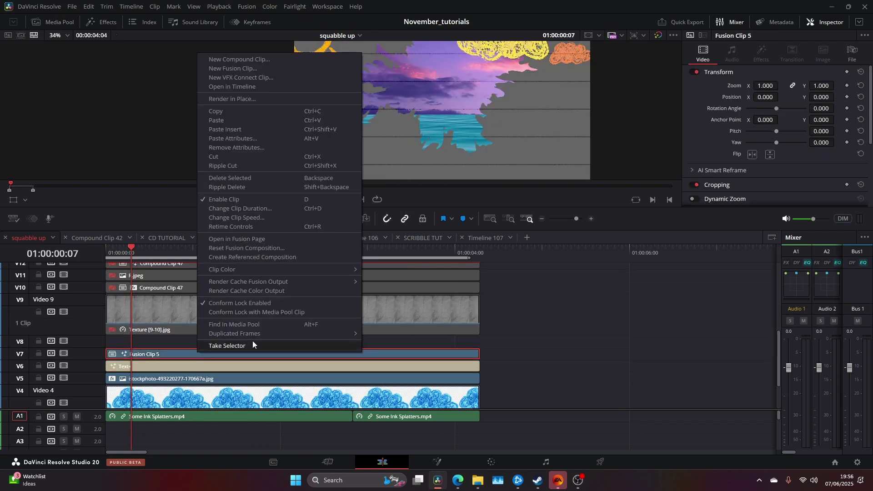
pyautogui.click(437, 461)
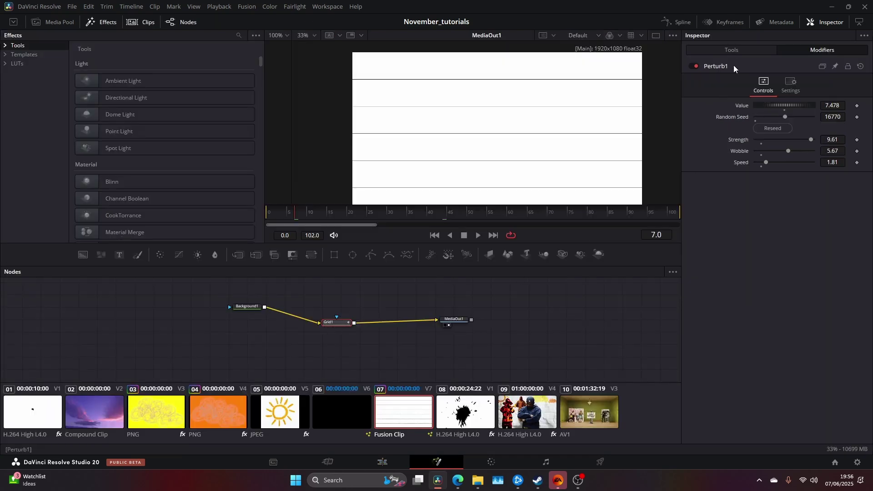
pyautogui.click(744, 51)
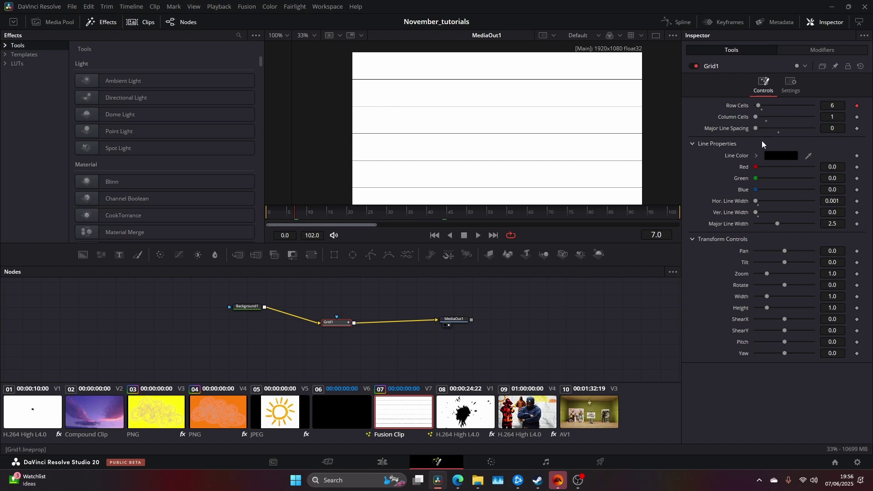
# Check the modifier options for Grid1's Row Cells, review the Perturb1 modifier settings and play the line animation.
pyautogui.rightClick(735, 106)
pyautogui.moveTo(764, 154)
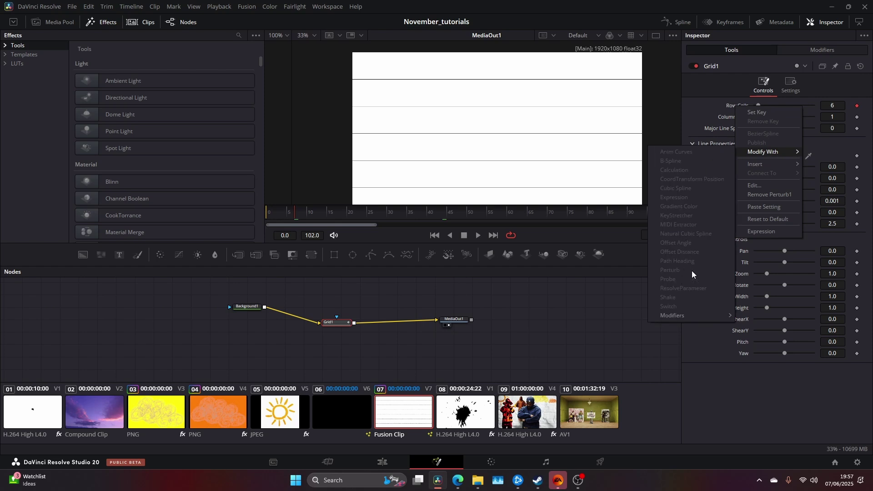
pyautogui.click(705, 106)
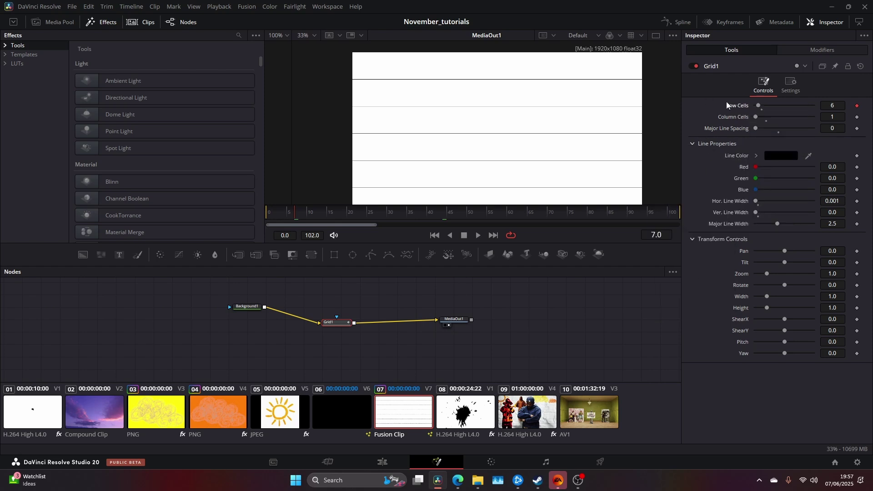
pyautogui.click(813, 52)
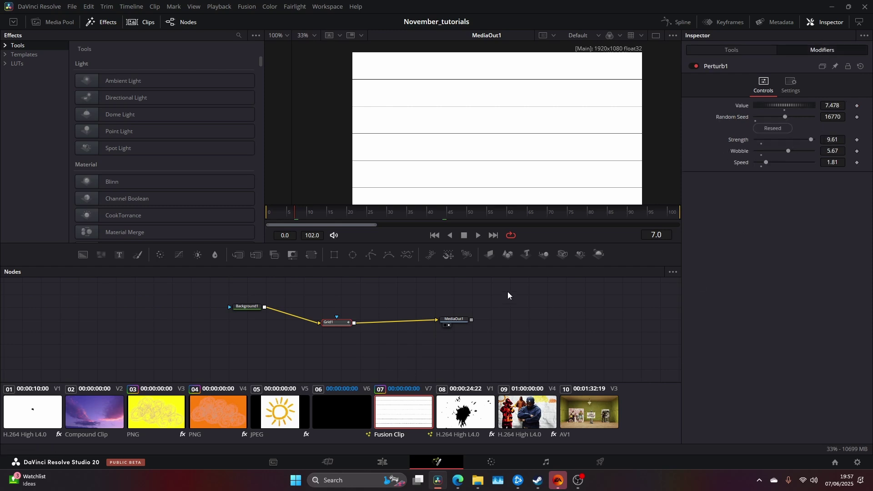
pyautogui.press('space')
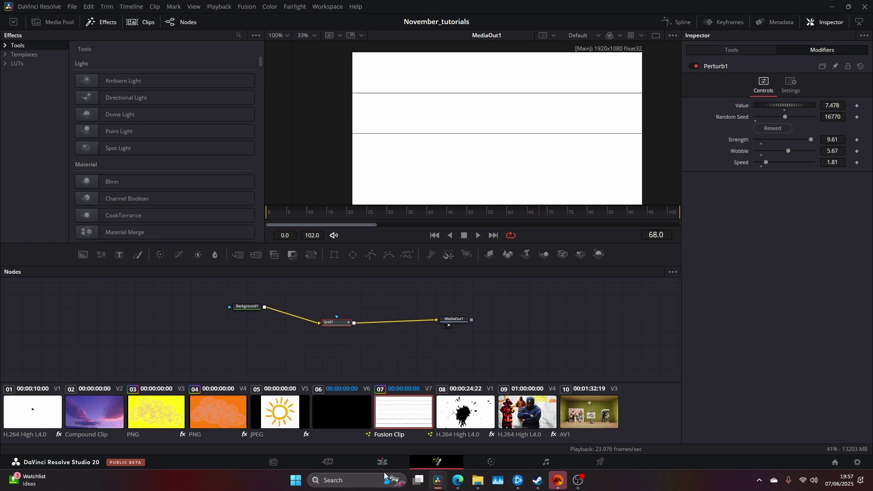
# Return to the Edit page, enable Texture [9-10].jpg on V9 and review its composite mode and look in the viewer.
pyautogui.click(391, 461)
pyautogui.click(269, 323)
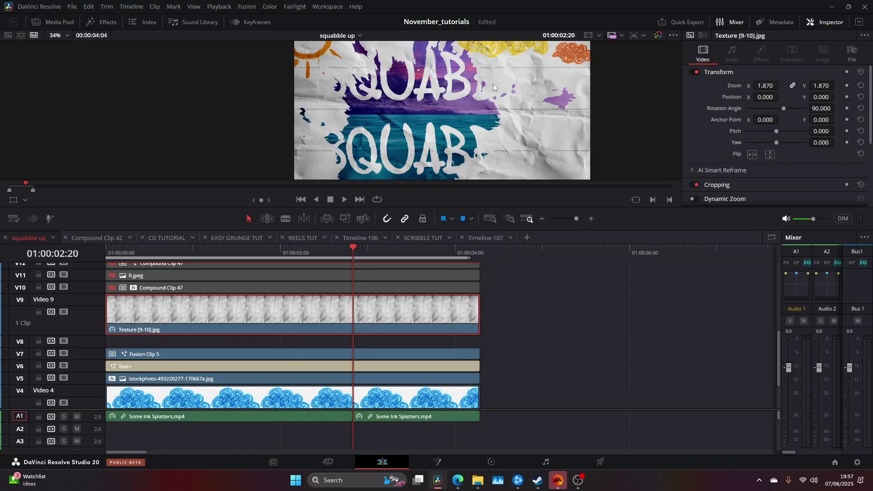
pyautogui.moveTo(495, 120); pyautogui.dragTo(516, 97)
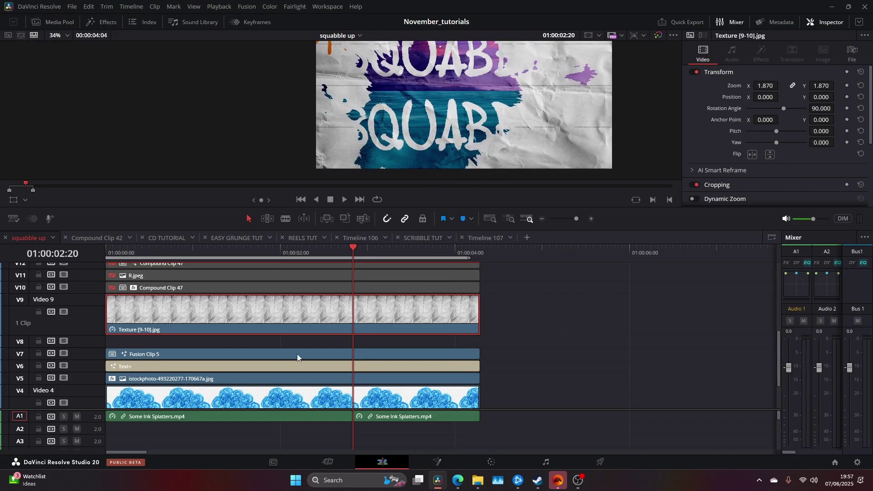
pyautogui.scroll(-4, 766, 160)
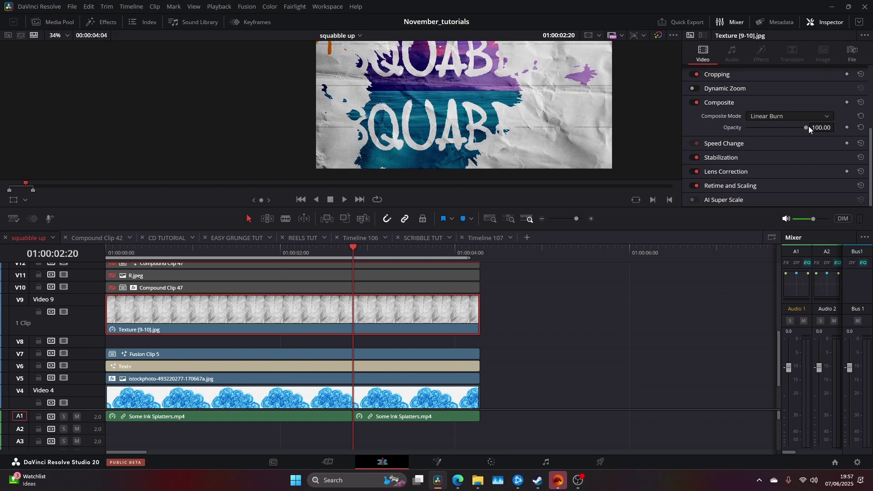
pyautogui.scroll(4, 508, 145)
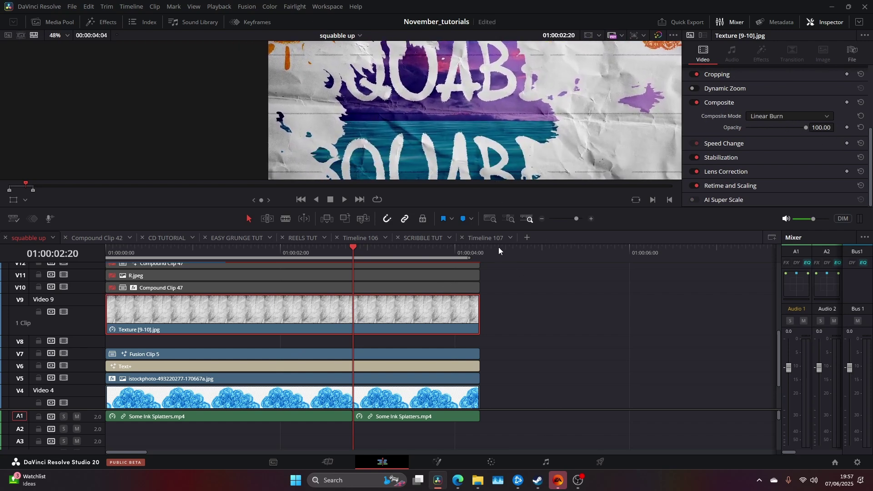
pyautogui.scroll(-1, 555, 95)
pyautogui.scroll(4, 518, 318)
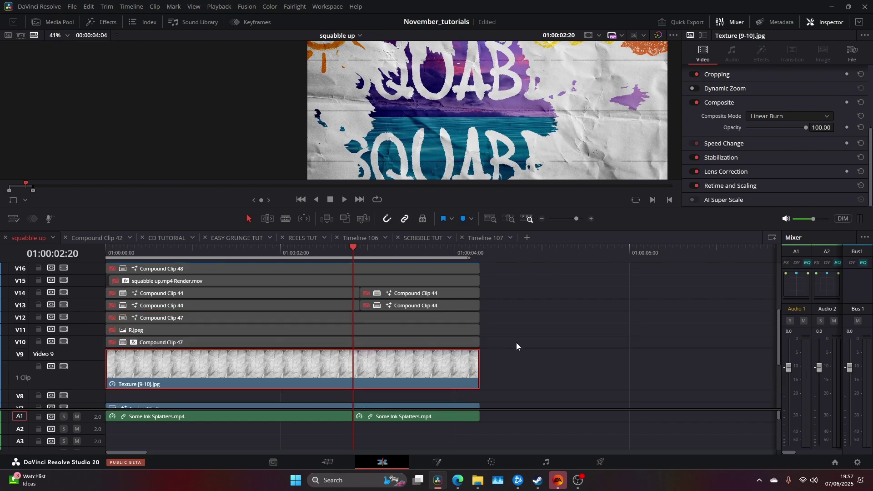
pyautogui.scroll(-2, 528, 99)
pyautogui.scroll(-1, 489, 128)
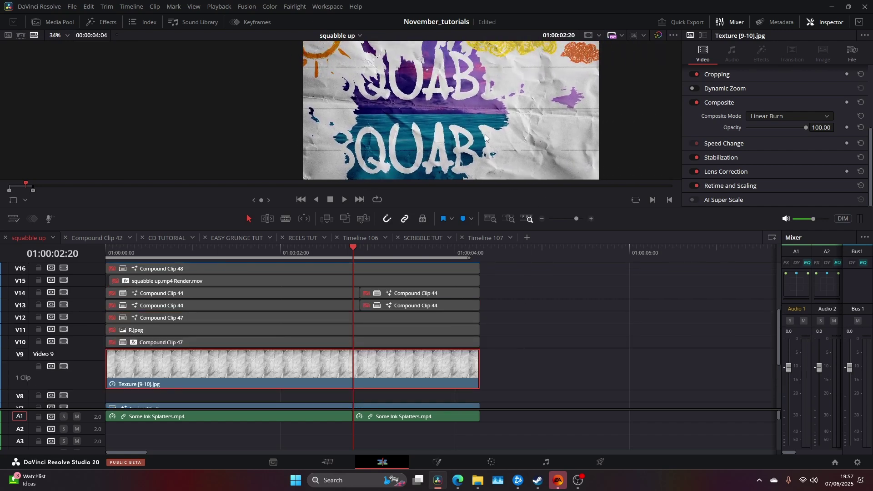
# Enable Compound Clip 47 on V10 and the R.jpeg texture on V11.
pyautogui.click(324, 339)
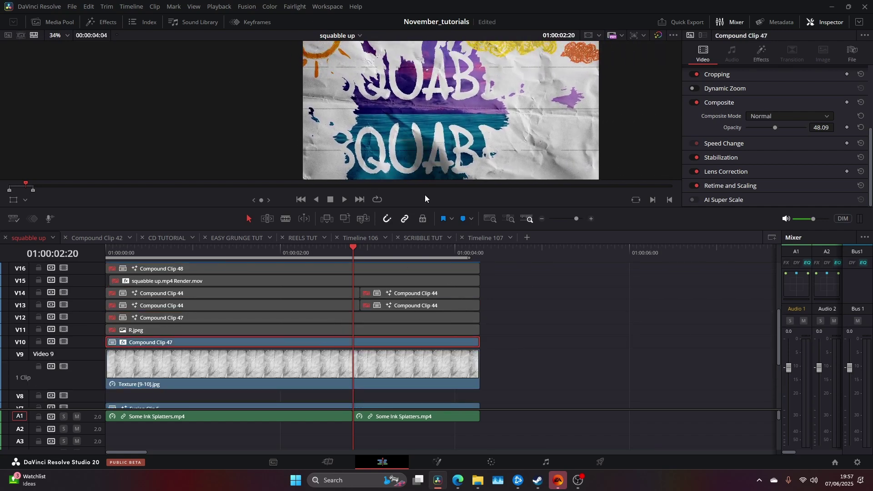
pyautogui.click(273, 330)
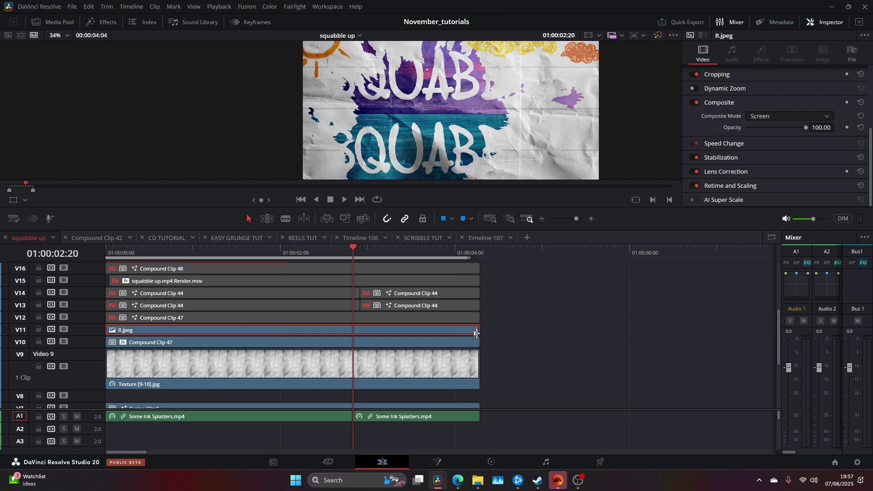
# Temporarily extend R.jpeg on V11 past the other clips to preview it alone at 01:00:04:11, and trim it back to their end.
pyautogui.click(510, 237)
pyautogui.click(496, 250)
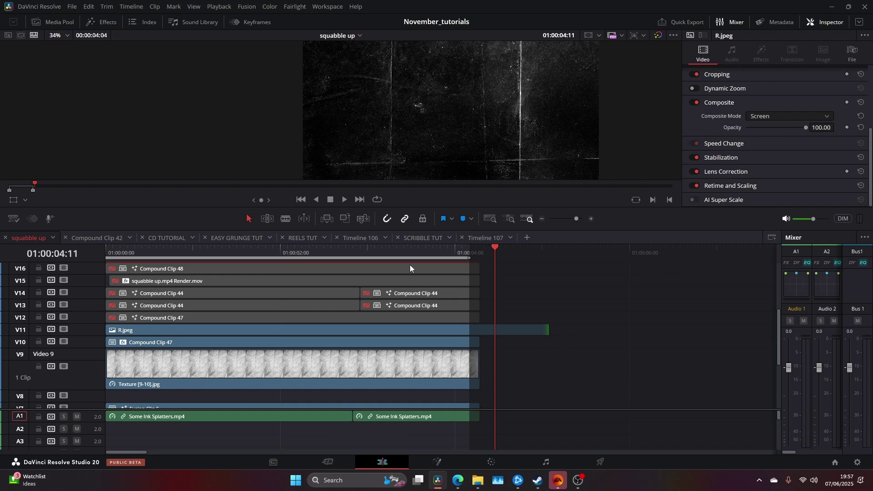
pyautogui.click(247, 259)
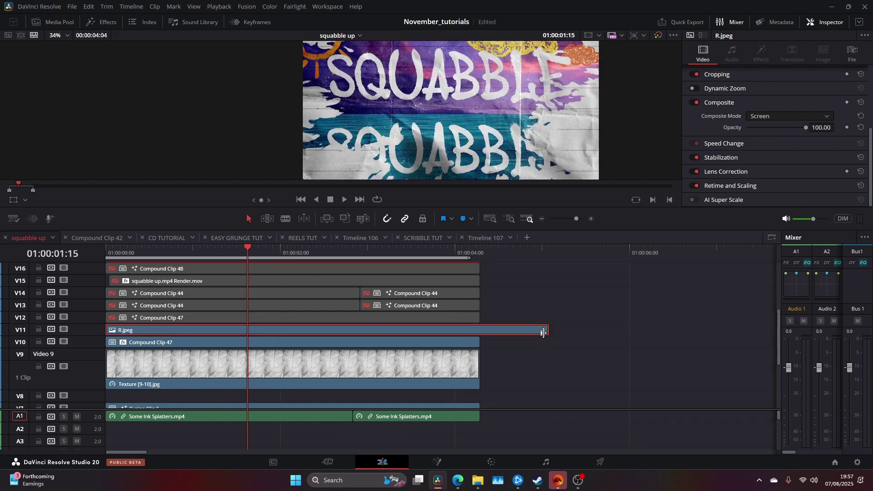
pyautogui.moveTo(551, 330); pyautogui.dragTo(479, 330)
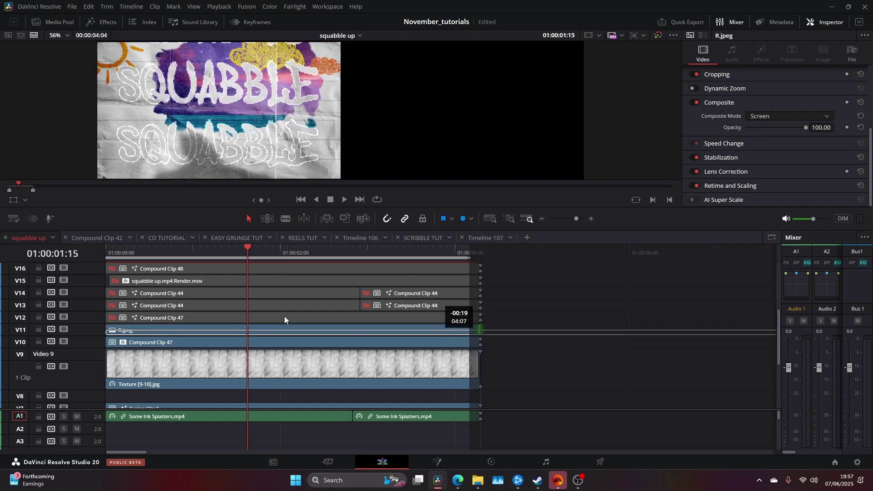
# Enable the clips on V12, V15 and V16 and the first Compound Clip 44 on both V13 and V14.
pyautogui.click(268, 315)
pyautogui.click(273, 303)
pyautogui.press('d')
pyautogui.click(270, 292)
pyautogui.press('d')
pyautogui.click(272, 279)
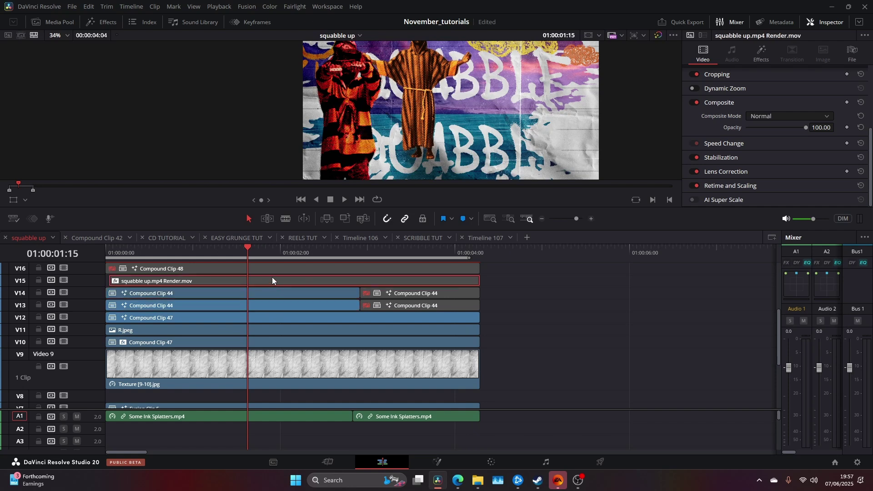
pyautogui.press('d')
pyautogui.click(279, 266)
pyautogui.press('d')
# Switch the Blewtoof - MixedMediaTool effect of Compound Clip 48 off and on again to compare the look.
pyautogui.scroll(4, 279, 268)
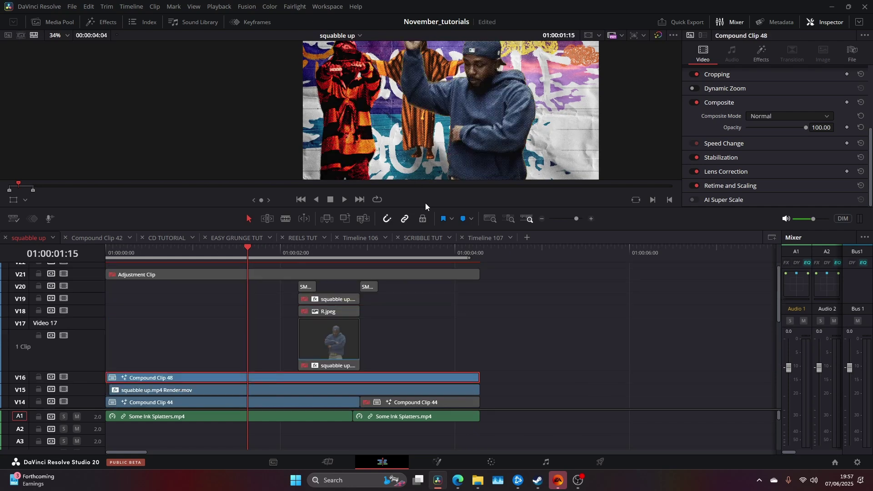
pyautogui.scroll(-2, 424, 336)
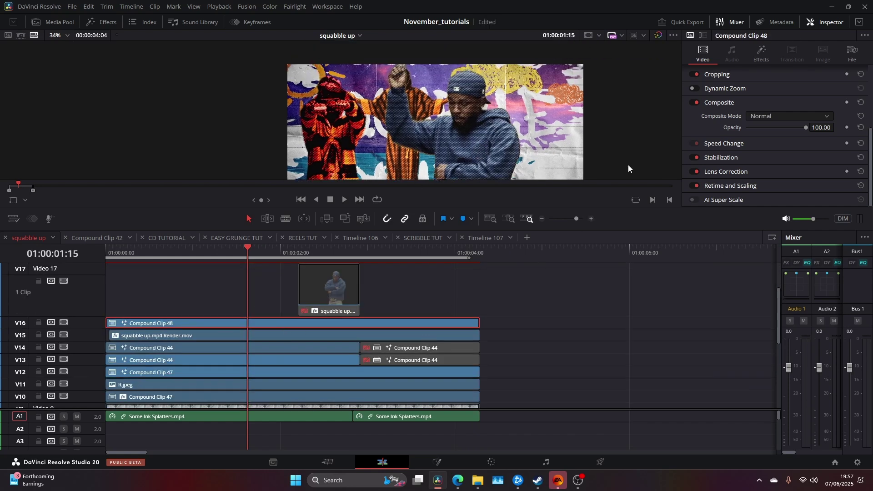
pyautogui.click(759, 54)
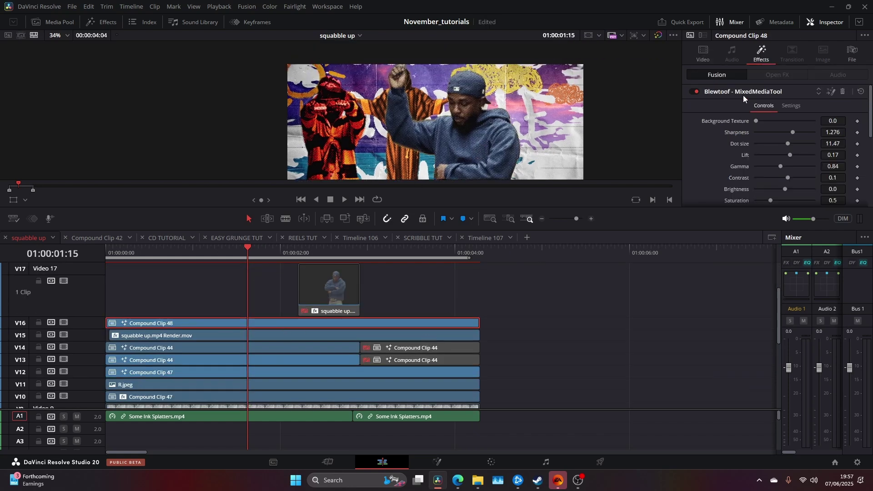
pyautogui.click(694, 93)
pyautogui.click(695, 93)
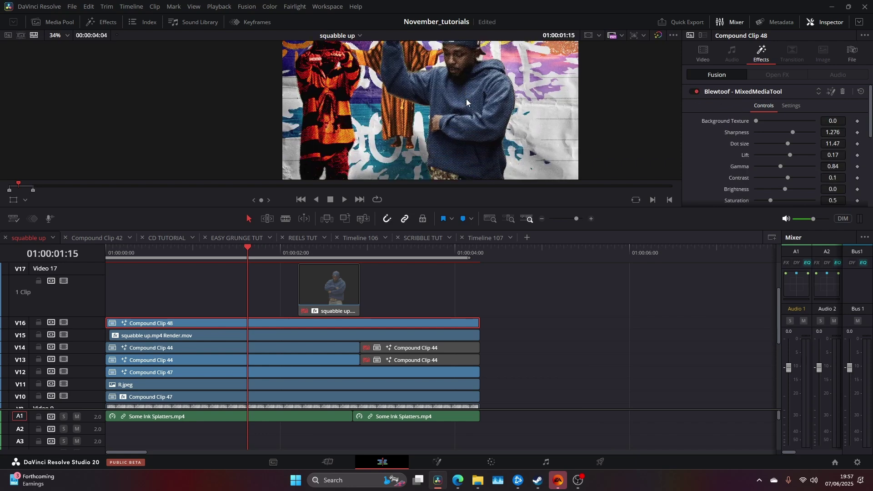
# Examine the halftone dot texture on the cut-out figures in the viewer up close and at full frame, and enlarge the viewer area.
pyautogui.scroll(5, 469, 102)
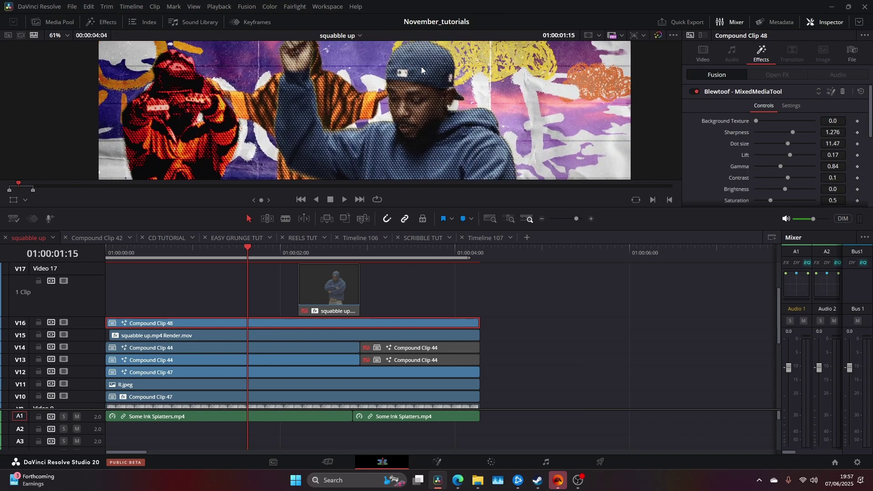
pyautogui.scroll(3, 332, 291)
pyautogui.scroll(-3, 301, 340)
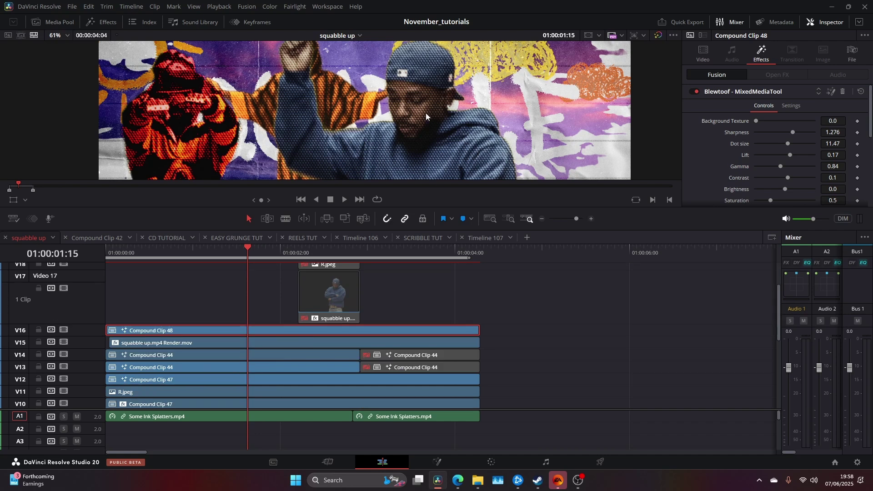
pyautogui.moveTo(425, 113); pyautogui.dragTo(385, 61)
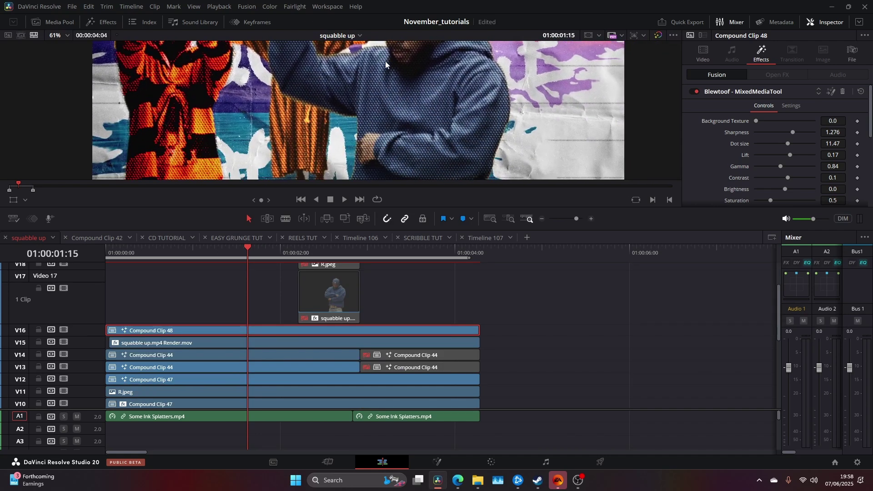
pyautogui.moveTo(455, 155); pyautogui.dragTo(468, 118)
pyautogui.scroll(-5, 468, 118)
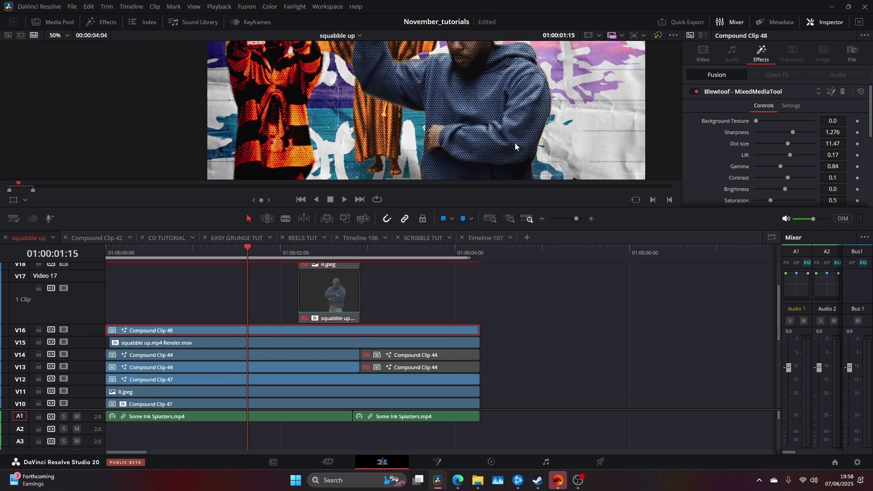
pyautogui.moveTo(439, 68); pyautogui.dragTo(506, 157)
pyautogui.moveTo(477, 125); pyautogui.dragTo(428, 60)
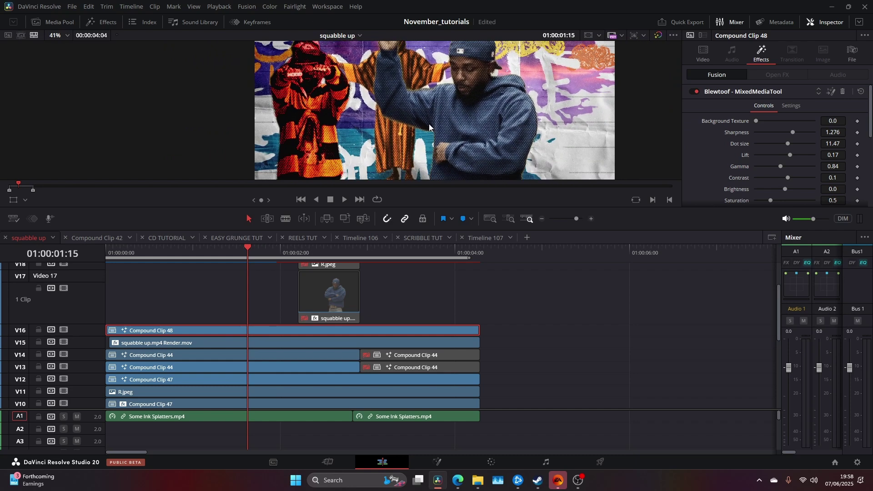
pyautogui.scroll(-3, 481, 110)
pyautogui.moveTo(481, 110); pyautogui.dragTo(417, 112)
pyautogui.scroll(-1, 416, 111)
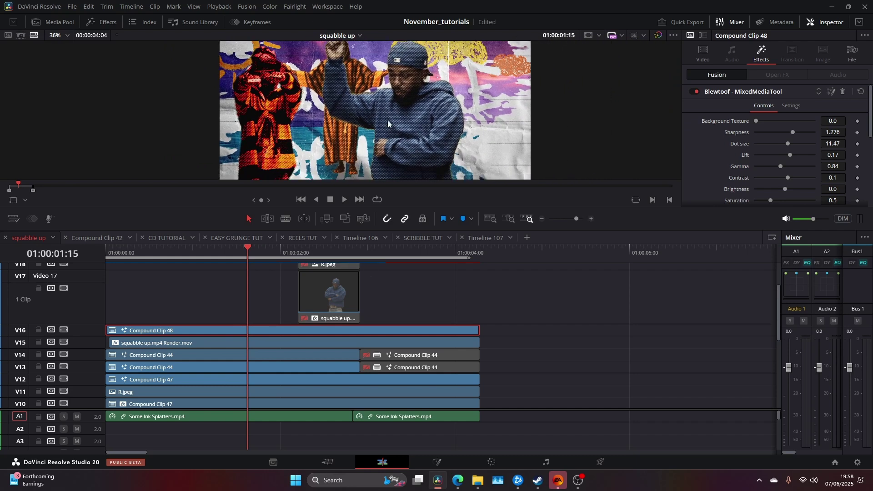
pyautogui.scroll(-1, 373, 119)
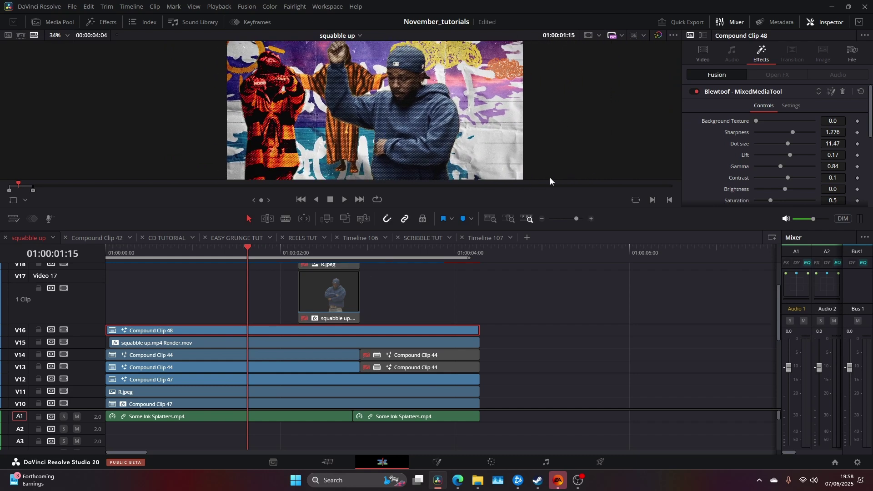
pyautogui.moveTo(558, 206); pyautogui.dragTo(557, 238)
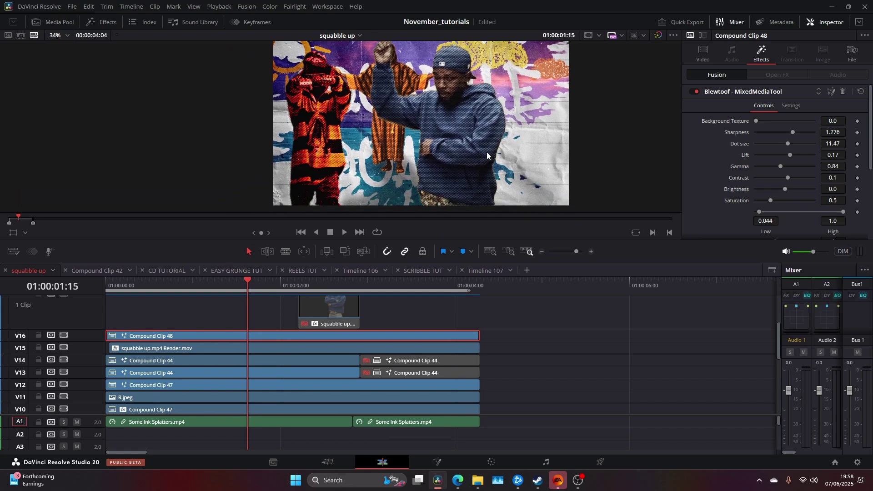
# Enable the second Compound Clip 44 on both V13 and V14, and switch to the Color page.
pyautogui.click(393, 373)
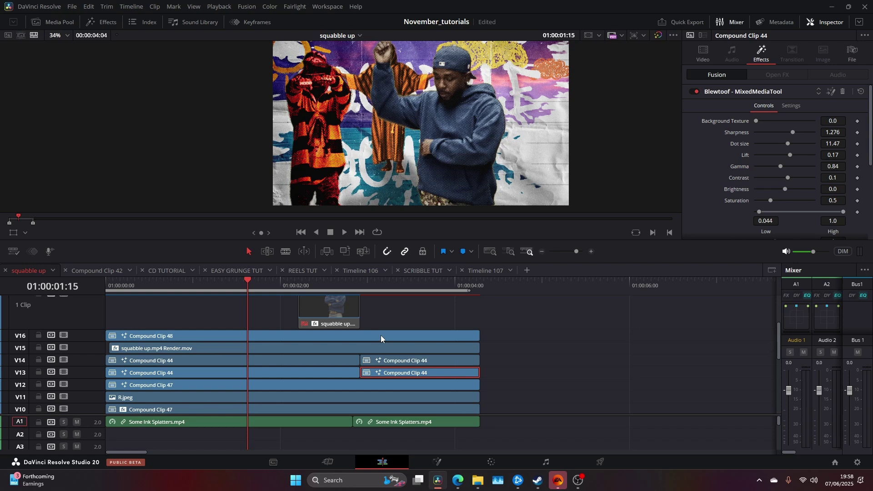
pyautogui.hotkey('ctrl', 's')
pyautogui.scroll(4, 389, 333)
pyautogui.scroll(-3, 393, 339)
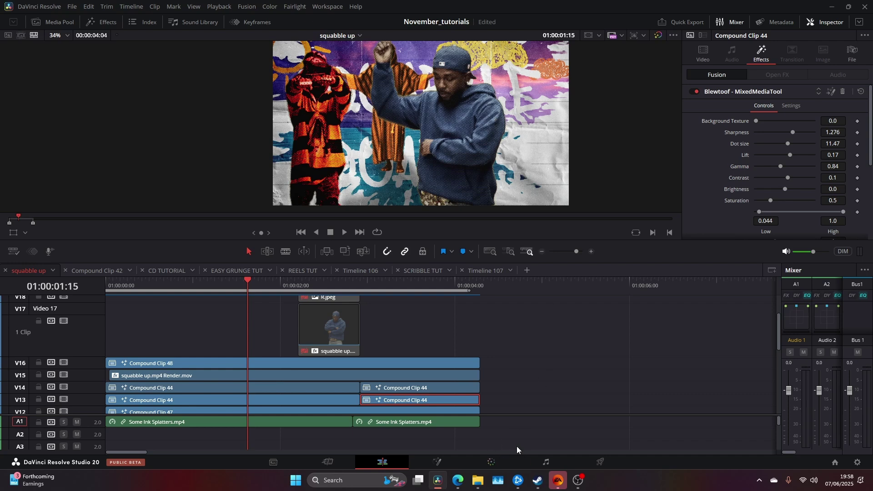
pyautogui.click(496, 462)
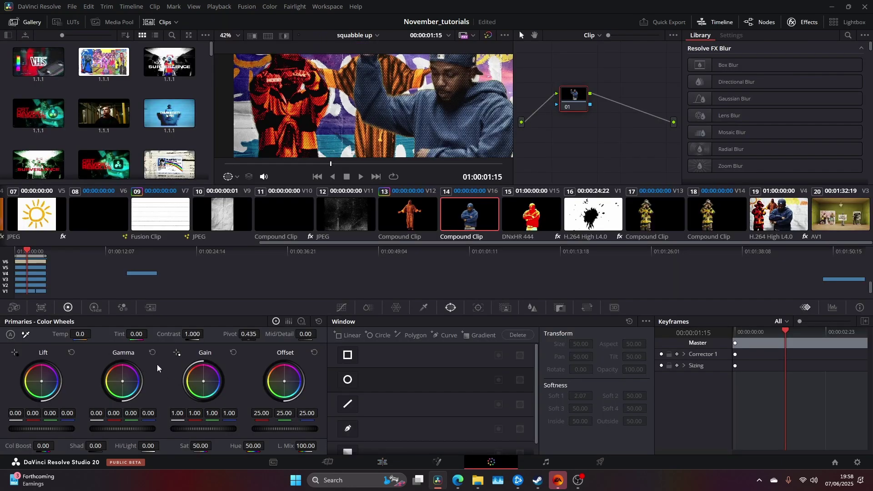
# Return to the Edit page, enable the squabble up.mp4 clip on V17 and view its false-color look around 01:00:02:12.
pyautogui.click(382, 461)
pyautogui.scroll(3, 408, 392)
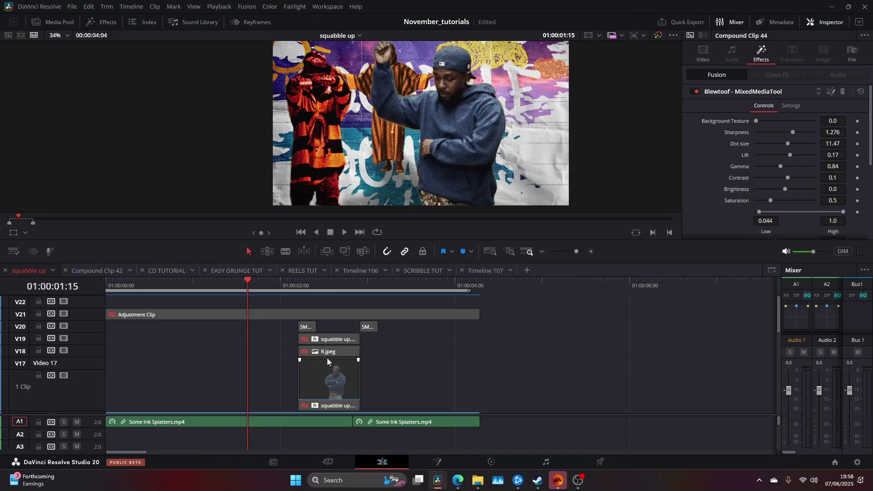
pyautogui.click(326, 361)
pyautogui.moveTo(327, 286)
pyautogui.mouseDown()
pyautogui.moveTo(339, 284)
pyautogui.moveTo(323, 284)
pyautogui.mouseUp()
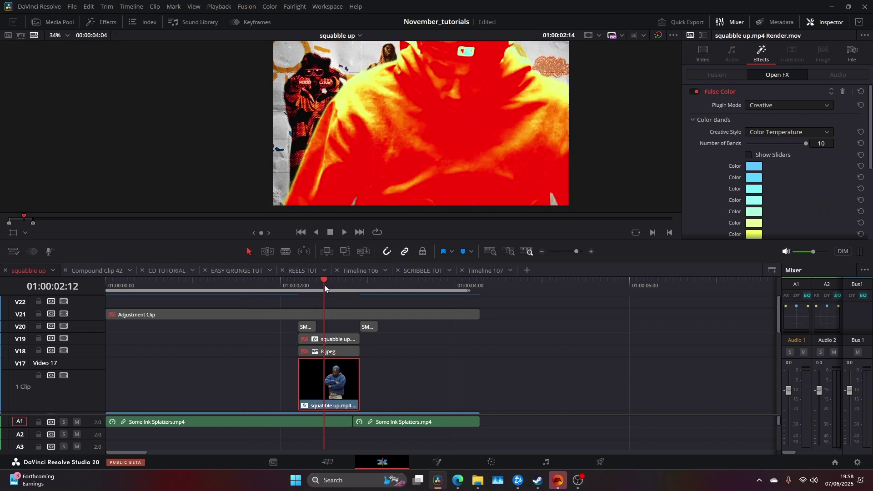
# Enable the R.jpeg texture clip on V18 and the squabble up.mp4 clip on V19.
pyautogui.click(338, 348)
pyautogui.press('d')
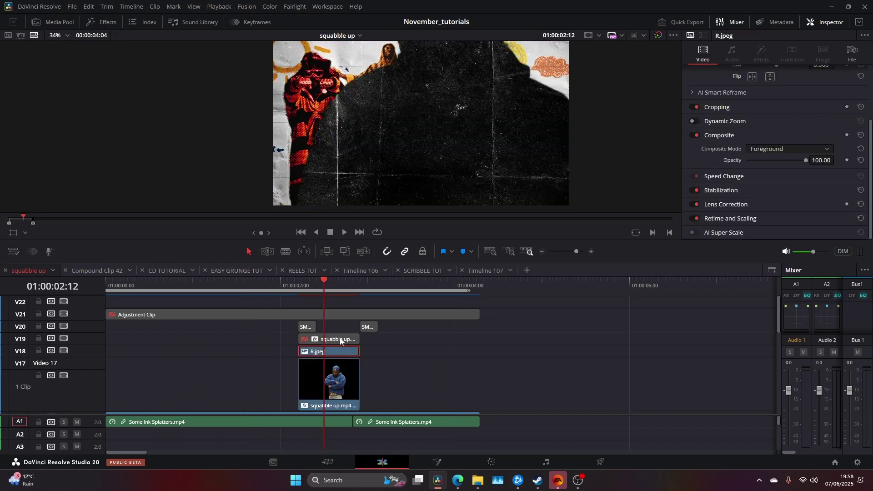
pyautogui.click(341, 339)
pyautogui.press('d')
# Enable both SM clips on V20 and scrub through the transition to 01:00:02:13.
pyautogui.click(306, 327)
pyautogui.press('d')
pyautogui.click(368, 327)
pyautogui.press('d')
pyautogui.moveTo(283, 286); pyautogui.dragTo(327, 320)
# Compare the composite modes of the V17, V18 and V19 clips, switching the V19 clip off and on again.
pyautogui.click(338, 376)
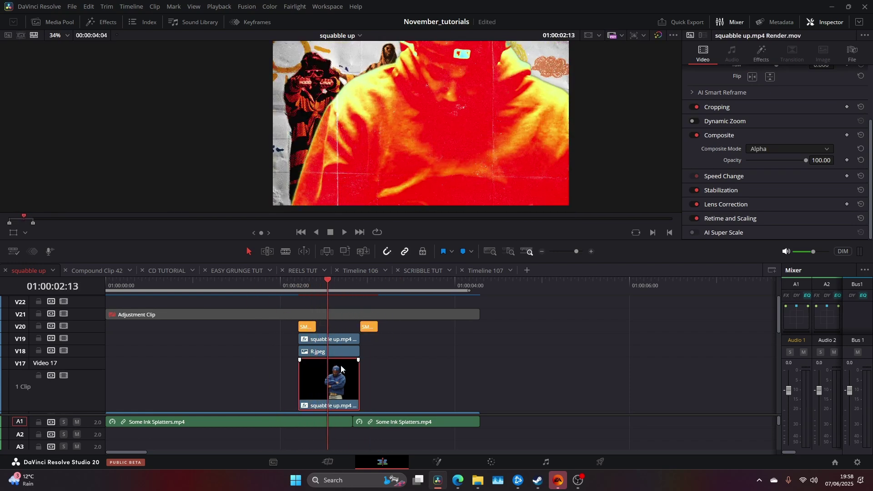
pyautogui.click(341, 351)
pyautogui.click(341, 340)
pyautogui.press('d')
pyautogui.click(339, 384)
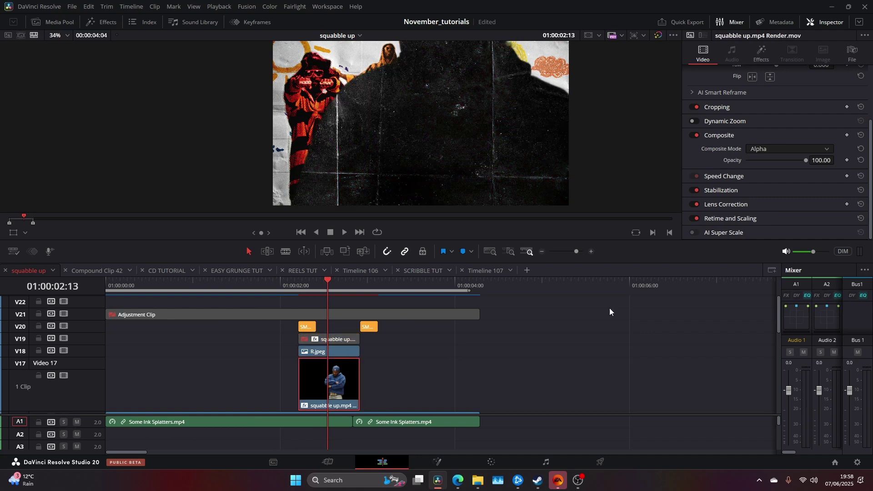
pyautogui.hotkey('ctrl', 's')
pyautogui.click(331, 353)
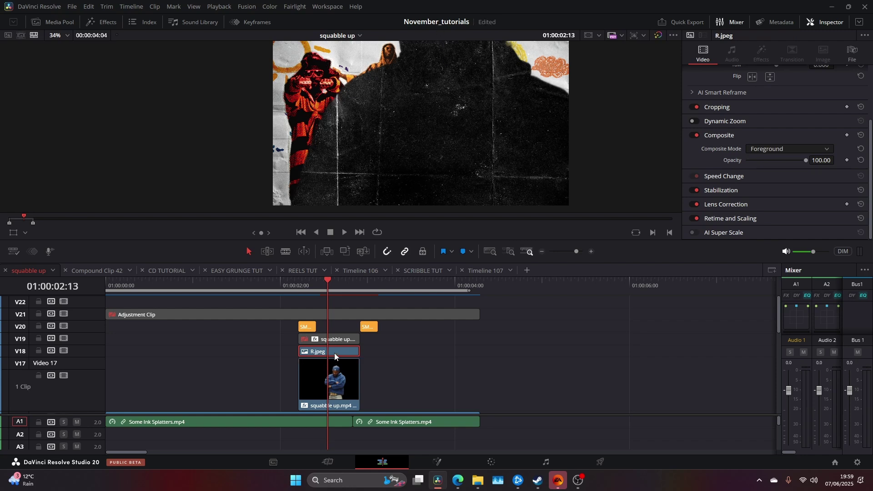
pyautogui.click(329, 340)
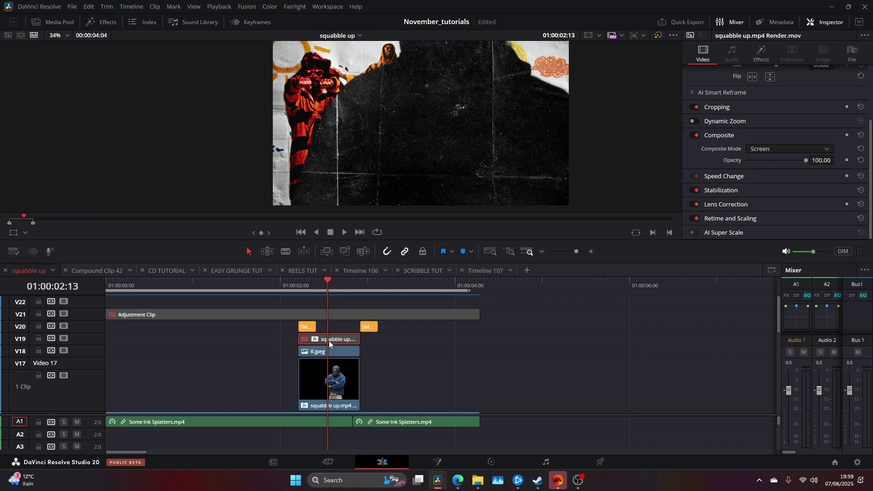
pyautogui.press('d')
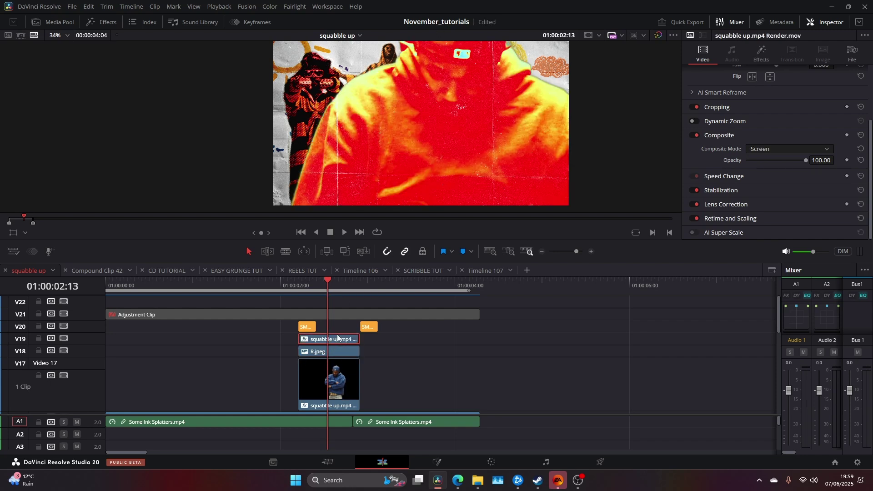
# Enable the Adjustment Clip on V21 and show it on the Color page at 01:00:01:22.
pyautogui.moveTo(327, 281); pyautogui.dragTo(293, 305)
pyautogui.click(291, 311)
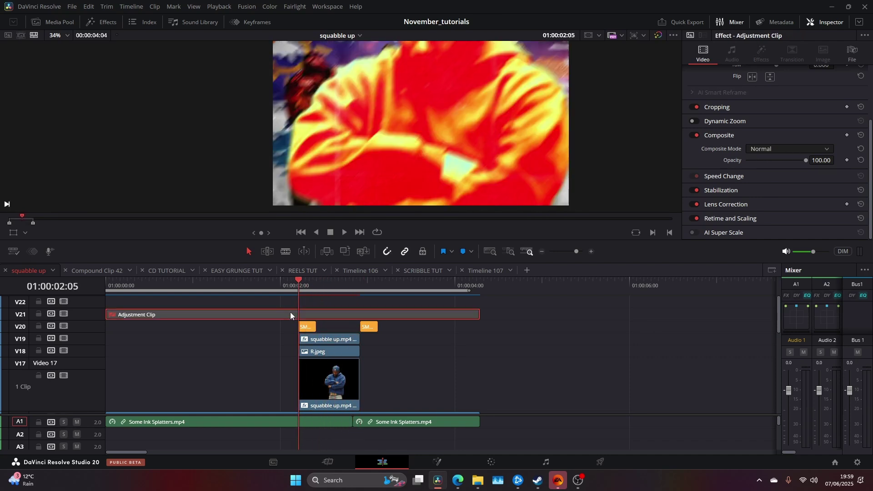
pyautogui.click(271, 291)
pyautogui.click(491, 462)
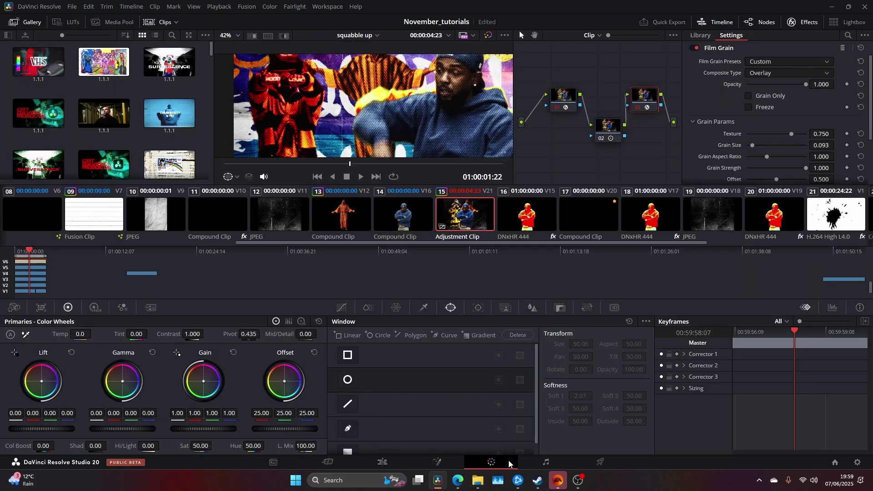
# Examine the Adjustment Clip's three nodes: the Gaussian Blur settings, the contrast grade and the Film Grain settings, including a close view of the image.
pyautogui.click(559, 101)
pyautogui.scroll(-3, 419, 110)
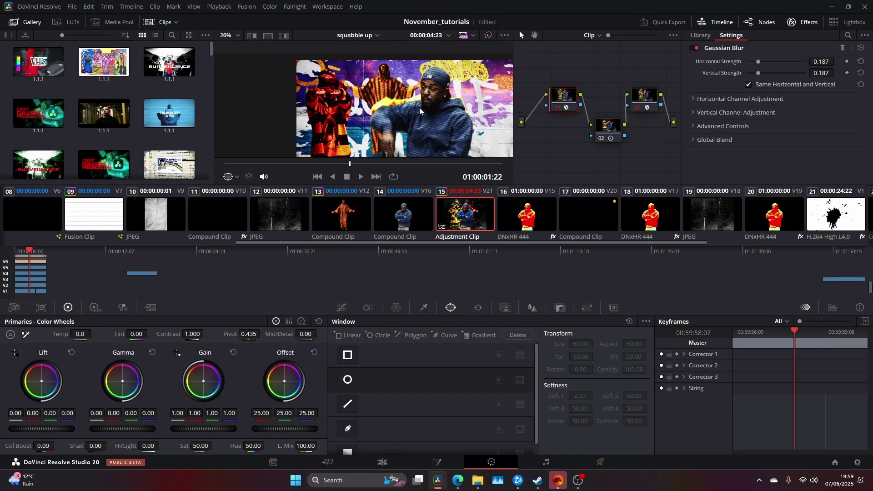
pyautogui.moveTo(491, 103); pyautogui.dragTo(434, 103)
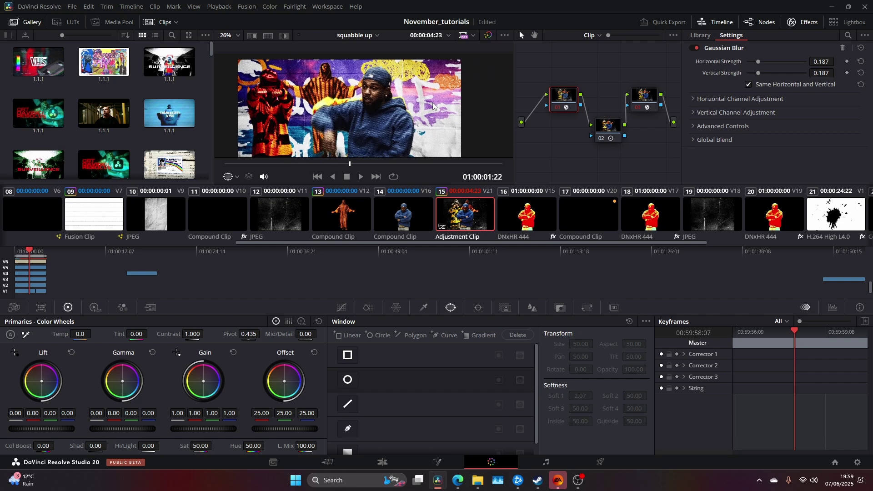
pyautogui.click(599, 136)
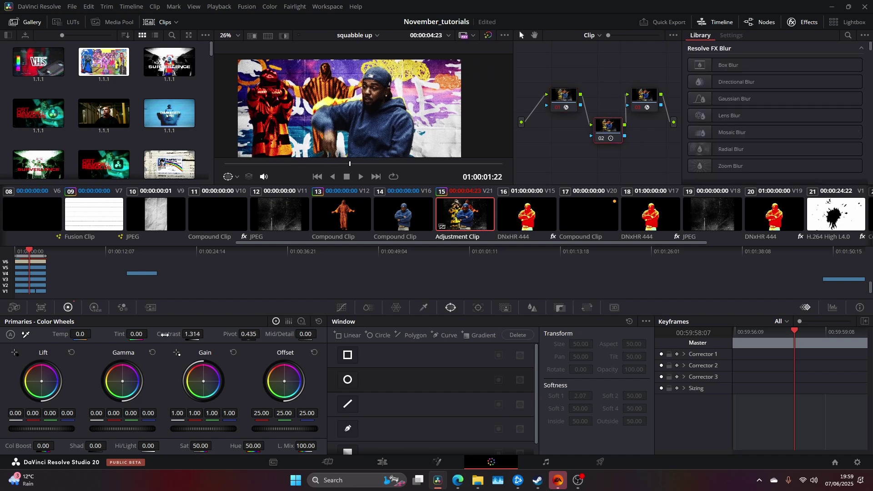
pyautogui.click(644, 100)
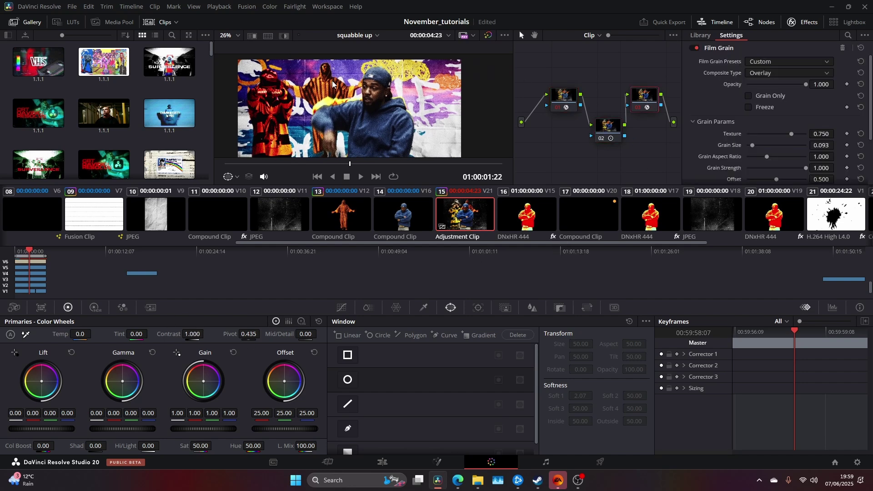
pyautogui.scroll(5, 392, 128)
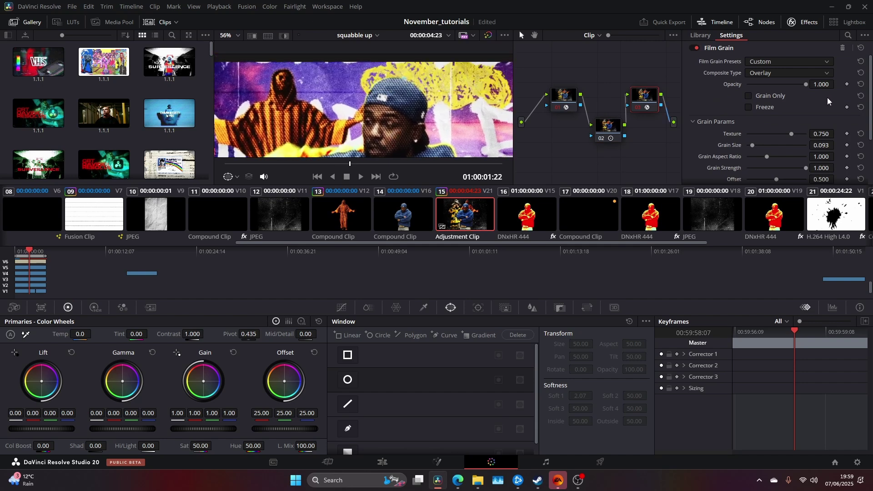
pyautogui.moveTo(806, 85)
pyautogui.mouseDown()
pyautogui.moveTo(748, 85)
pyautogui.moveTo(806, 86)
pyautogui.mouseUp()
# Return to the Edit page and move the playhead to the start of the squabble up timeline.
pyautogui.click(395, 467)
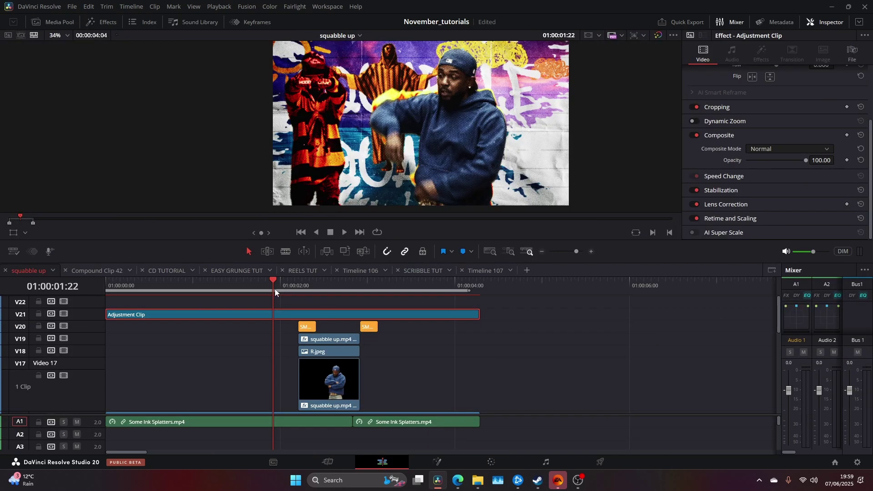
pyautogui.moveTo(275, 288); pyautogui.dragTo(87, 301)
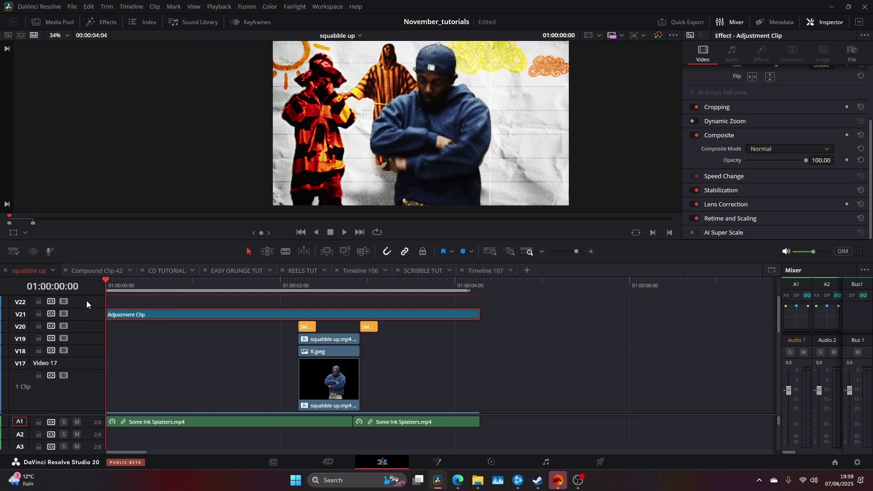